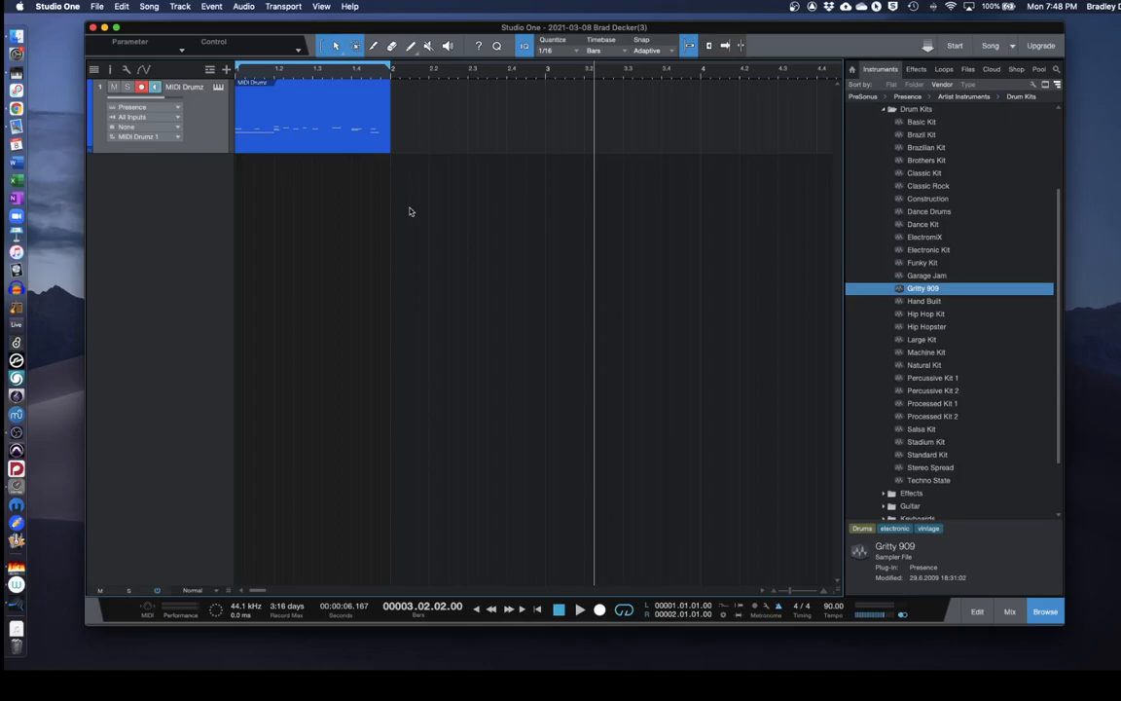
pyautogui.click(410, 212)
pyautogui.click(410, 207)
pyautogui.click(410, 208)
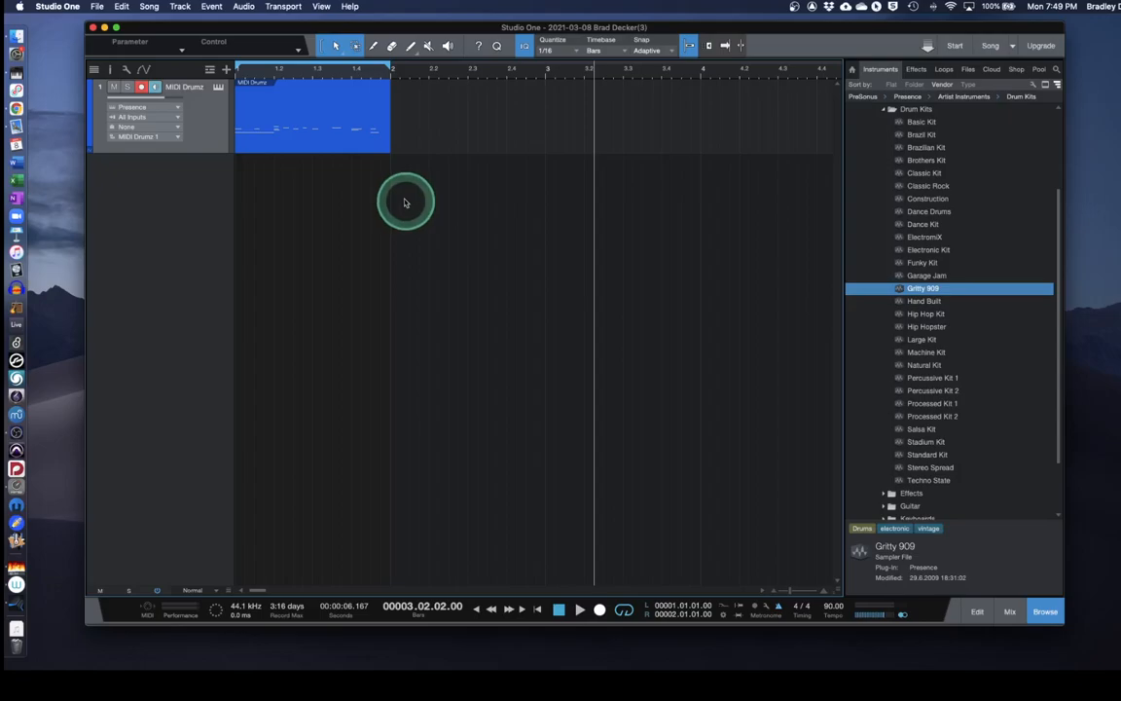
# Start adding a generic new keyboard in the external devices preferences, with Novation as the manufacturer
pyautogui.click(66, 8)
pyautogui.click(67, 8)
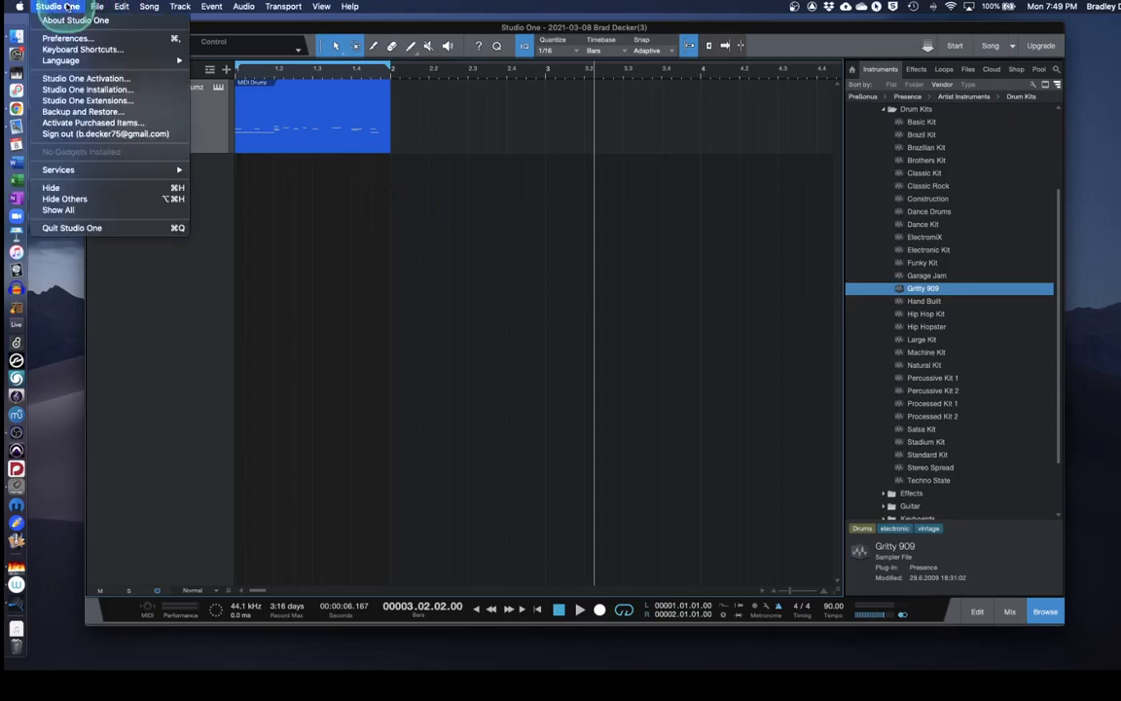
pyautogui.click(73, 39)
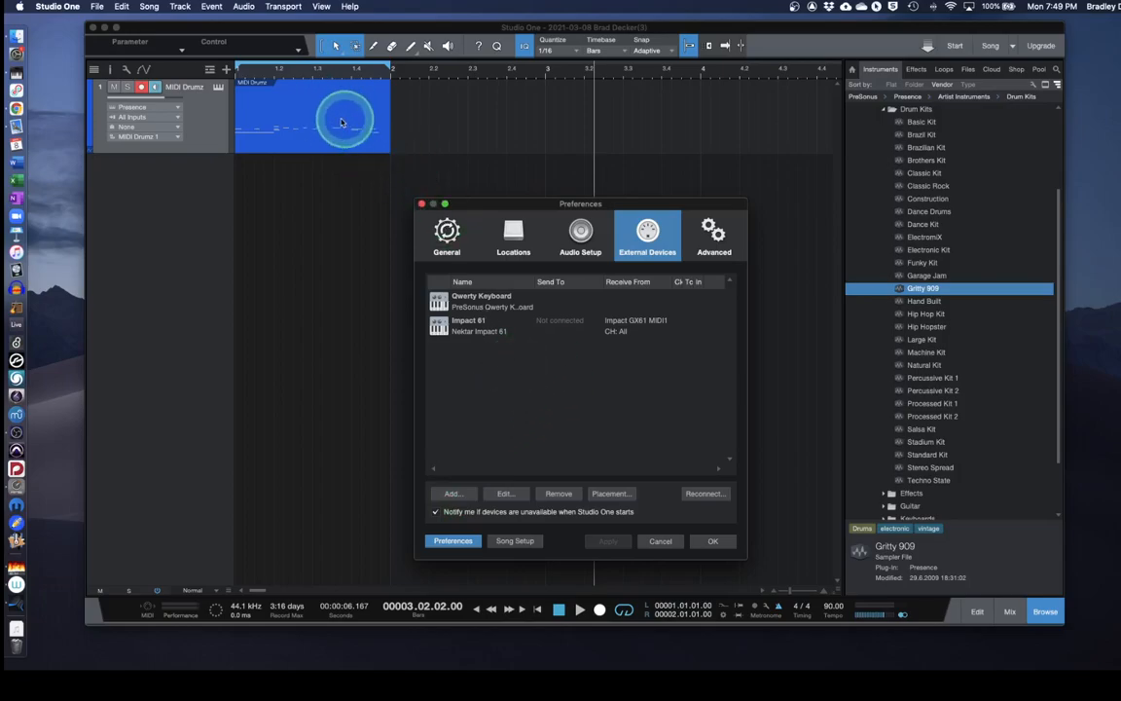
pyautogui.click(459, 501)
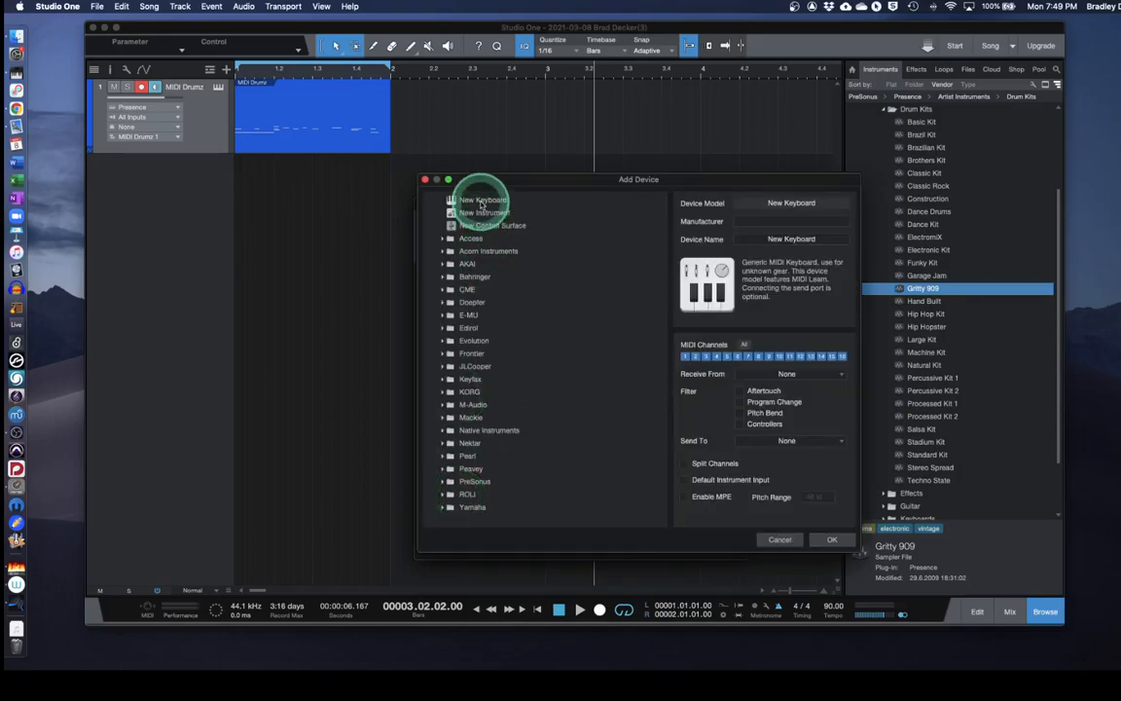
pyautogui.click(481, 202)
pyautogui.click(748, 221)
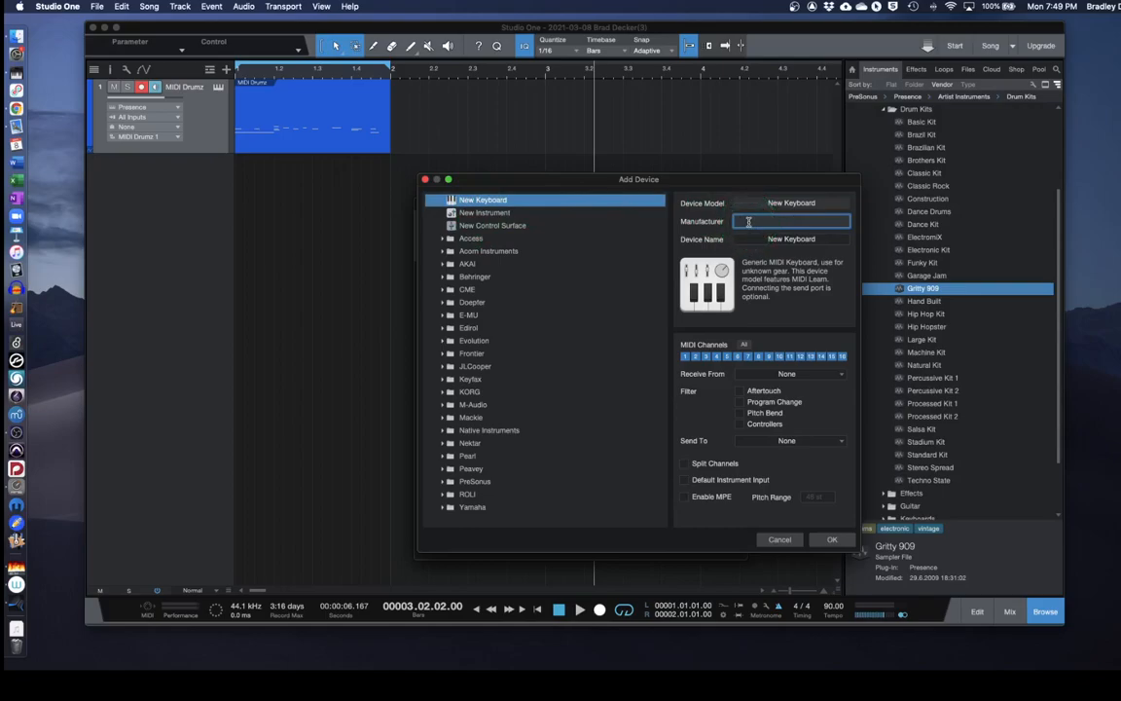
pyautogui.click(749, 221)
pyautogui.write('N')
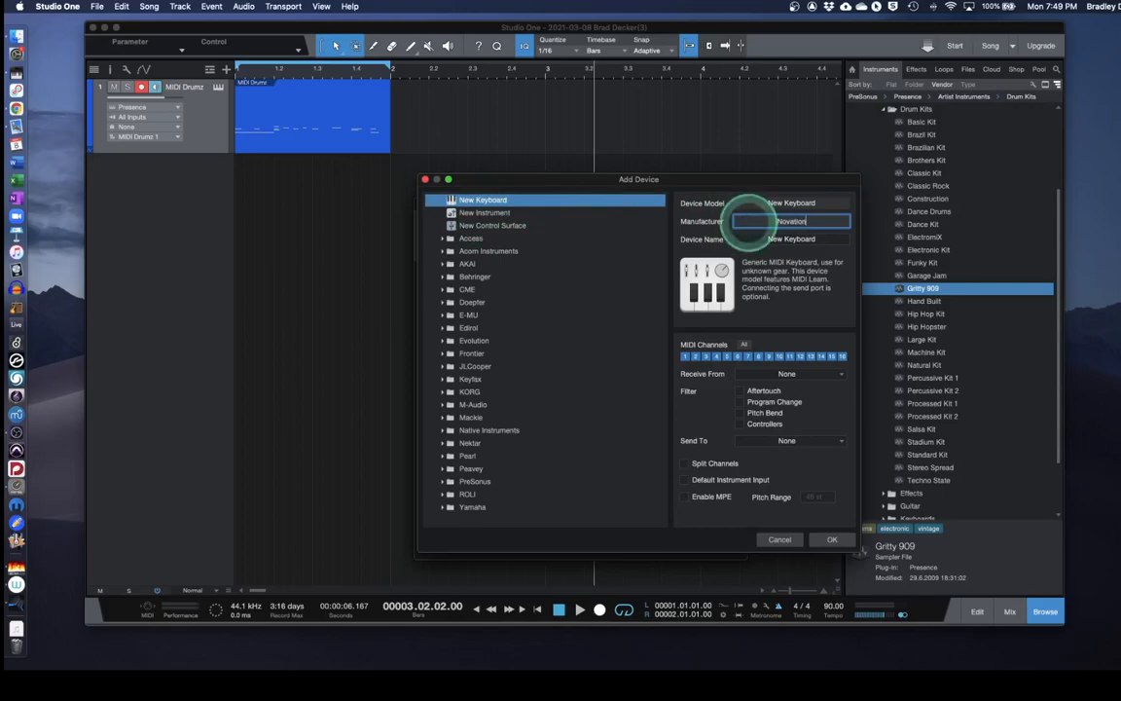
pyautogui.write('ovation')
# Name the new keyboard device LaunchKey 25
pyautogui.click(764, 244)
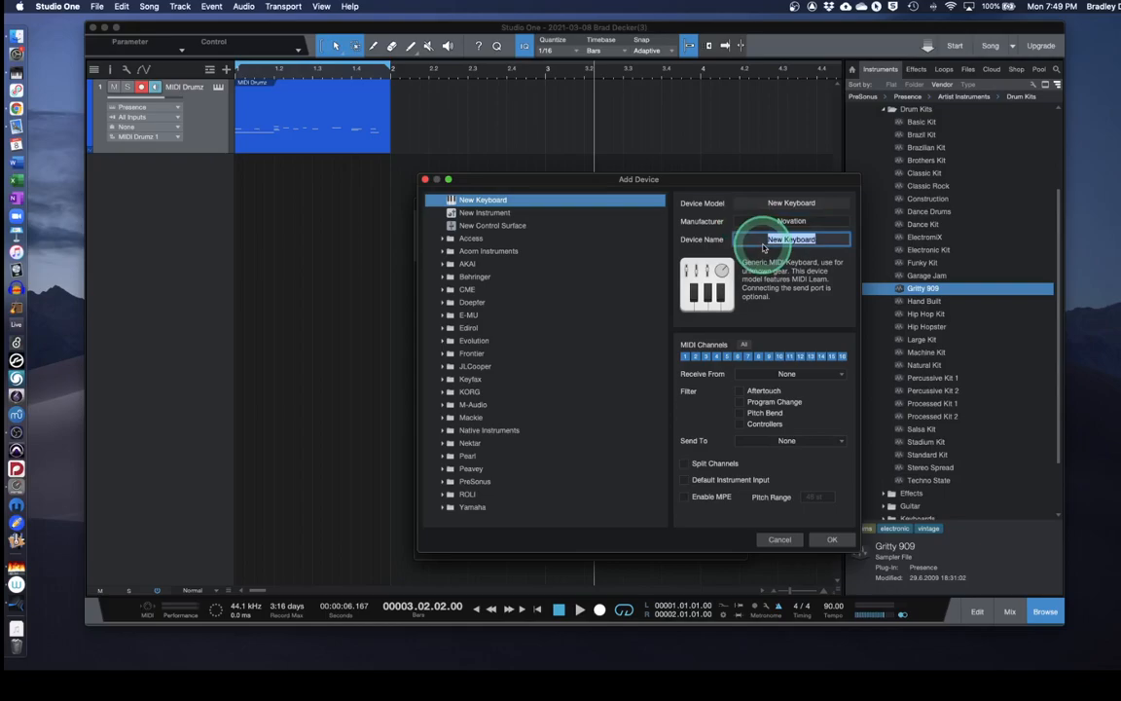
pyautogui.write('Laun')
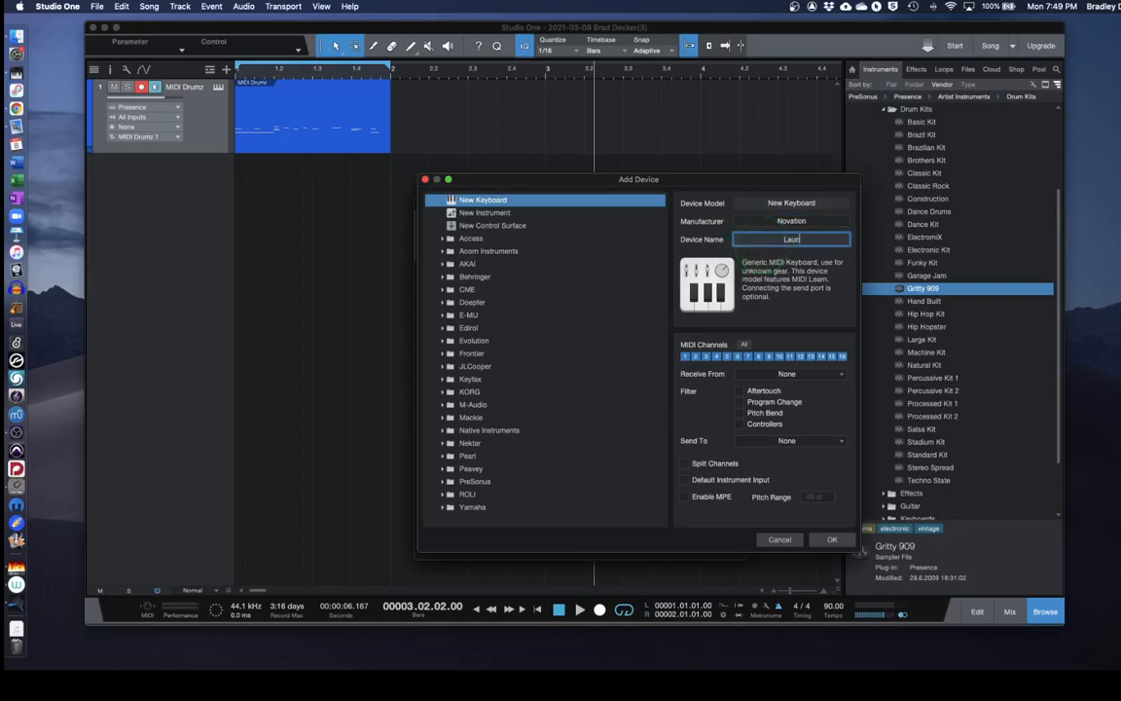
pyautogui.write('chhk')
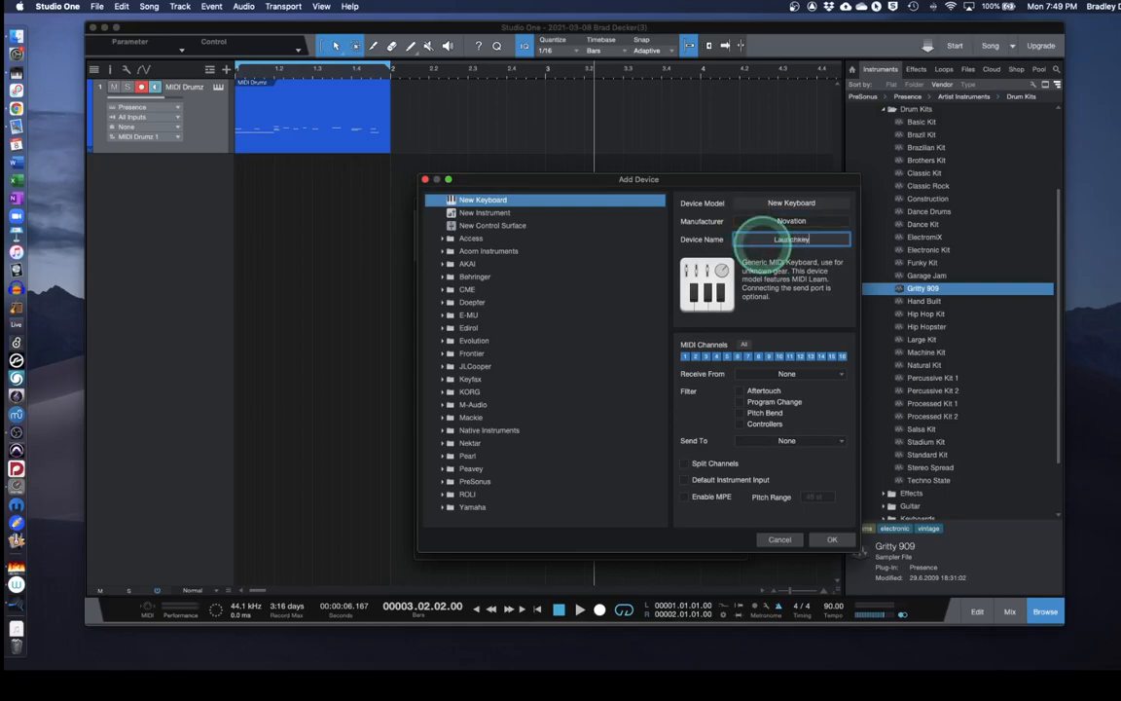
pyautogui.press('BackSpace')
pyautogui.write('Key 25')
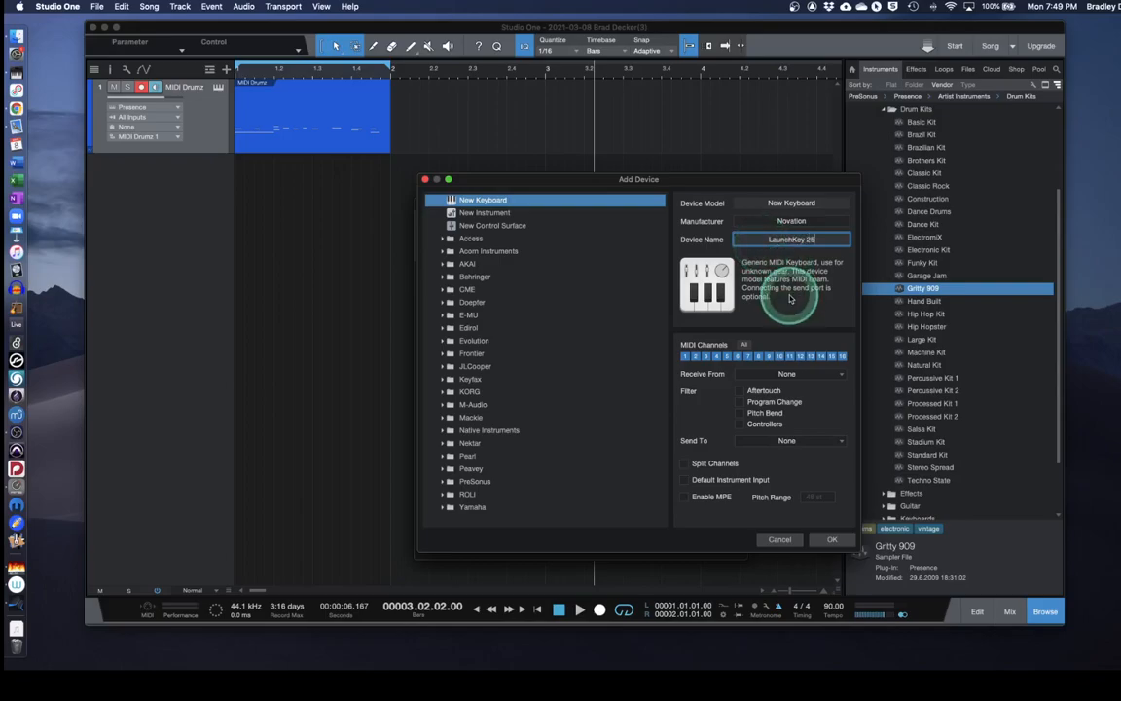
# Set the keyboard to receive from Launchkey MK2 25 Launchkey MIDI, and save the device and the preferences
pyautogui.click(756, 374)
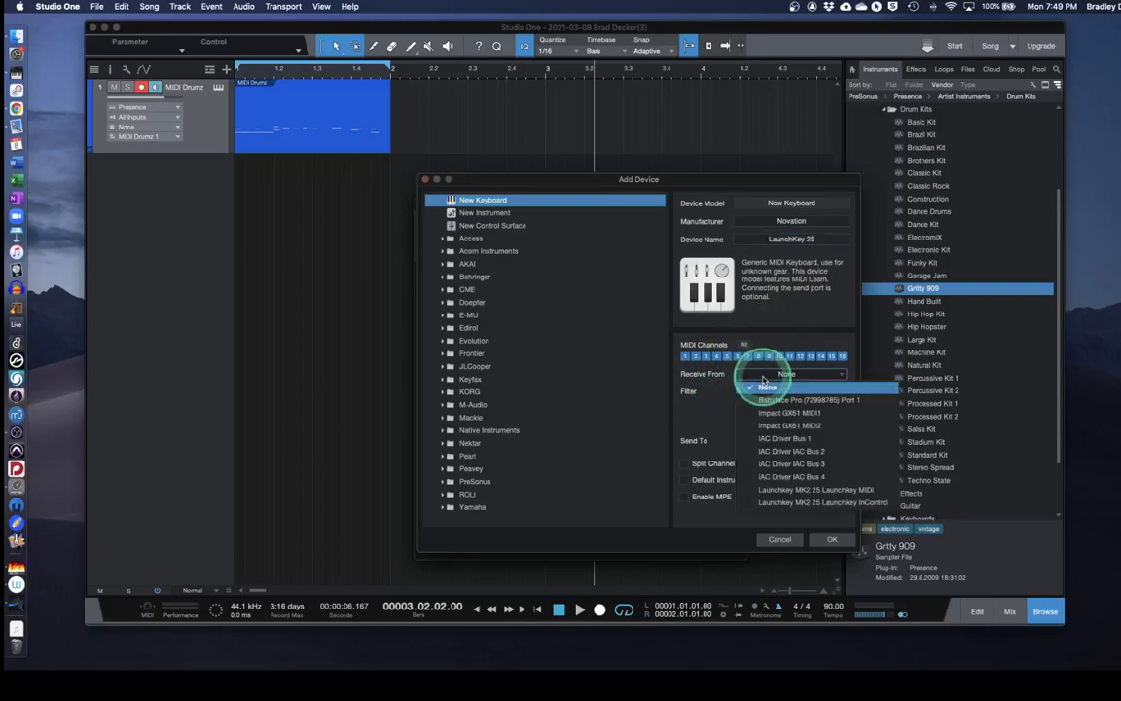
pyautogui.click(768, 491)
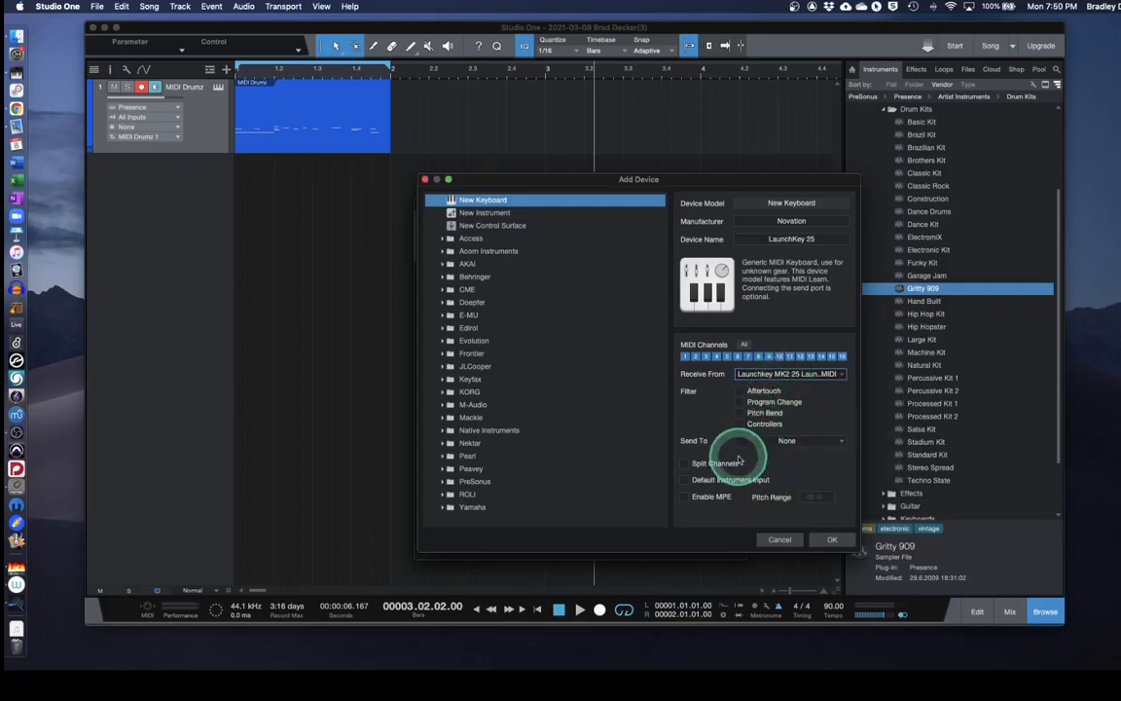
pyautogui.click(829, 543)
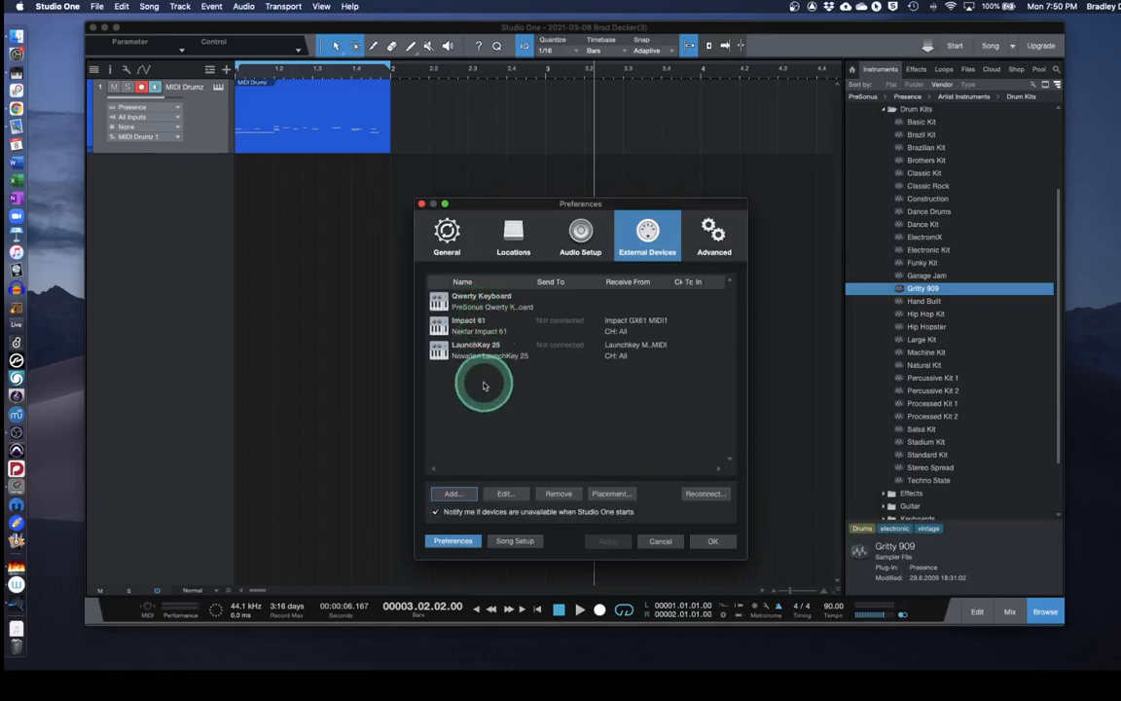
pyautogui.click(714, 541)
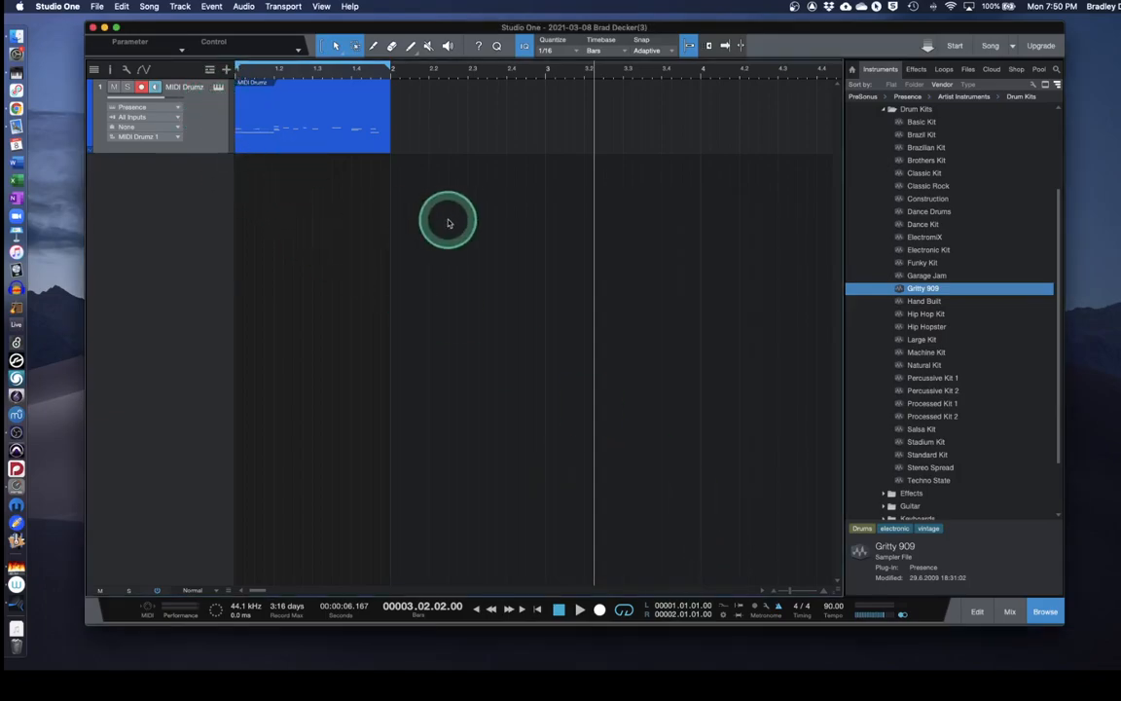
# Open the Presence instrument of the MIDI Drumz track and choose LaunchKey 25 as its keyboard device
pyautogui.click(218, 88)
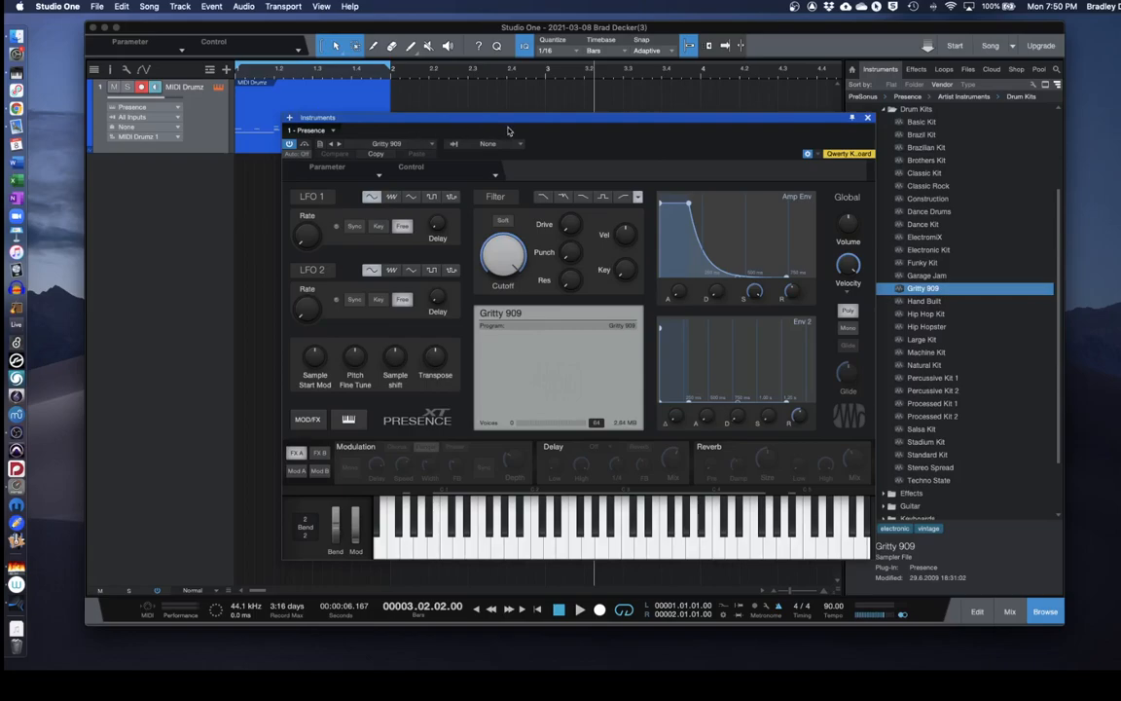
pyautogui.click(807, 155)
pyautogui.click(807, 155)
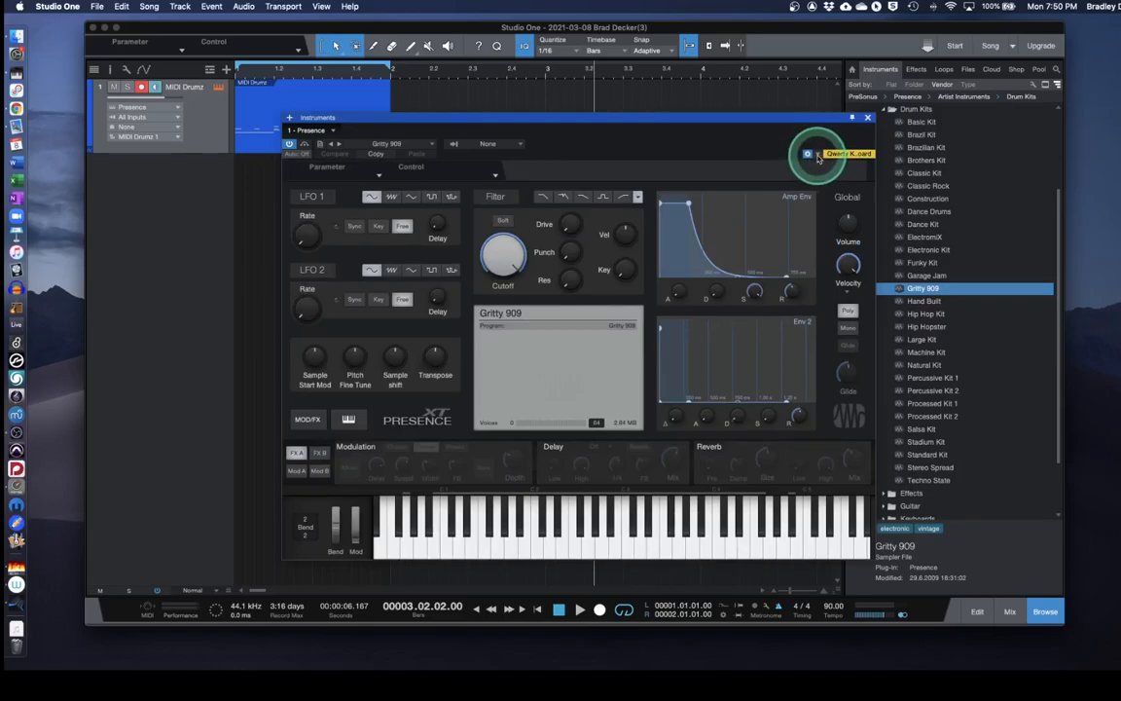
pyautogui.click(817, 155)
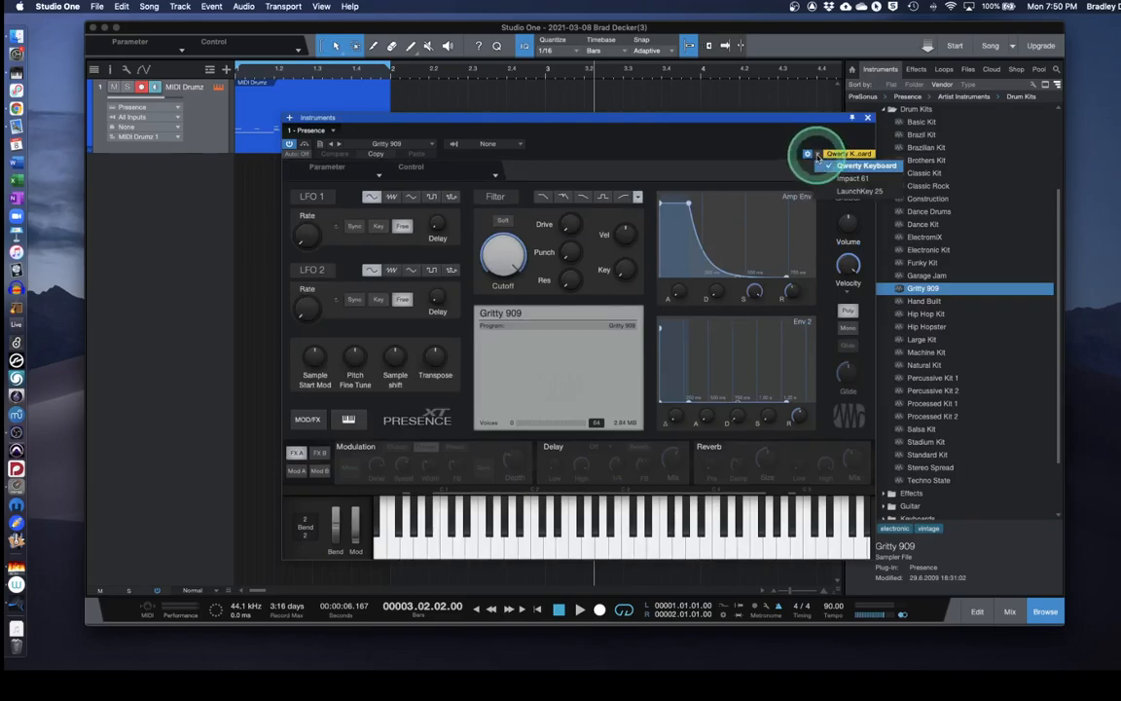
pyautogui.click(835, 191)
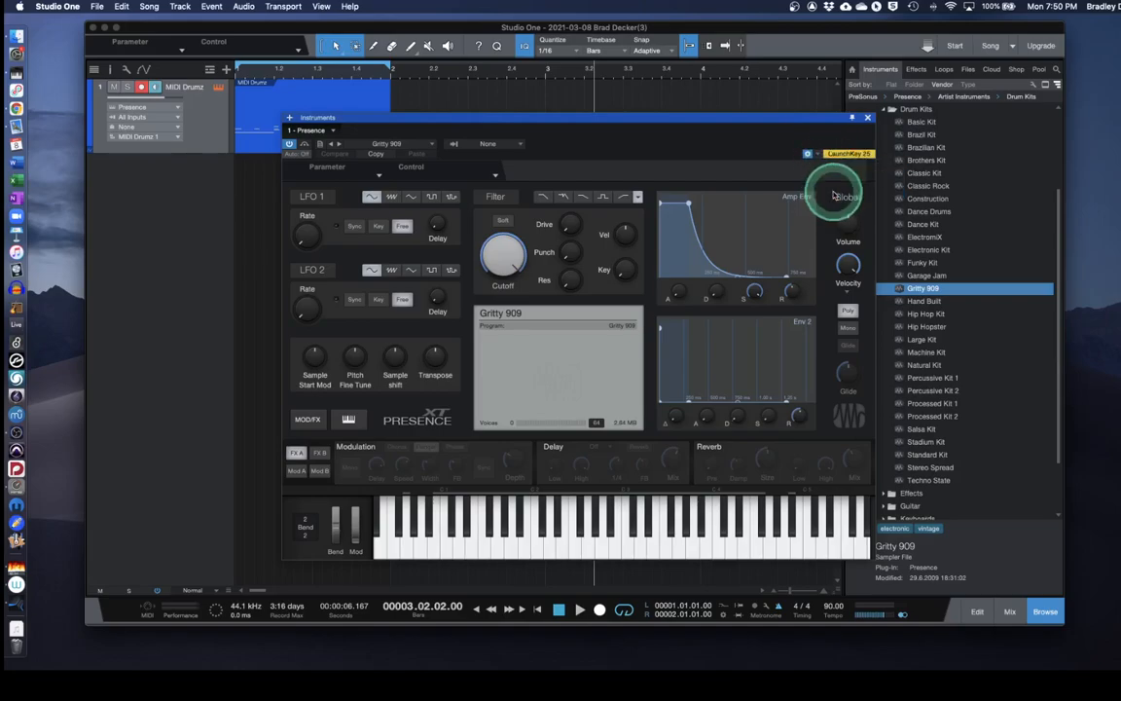
# Inspect the LaunchKey 25 device's control mapping window from Presence, and close it
pyautogui.click(495, 178)
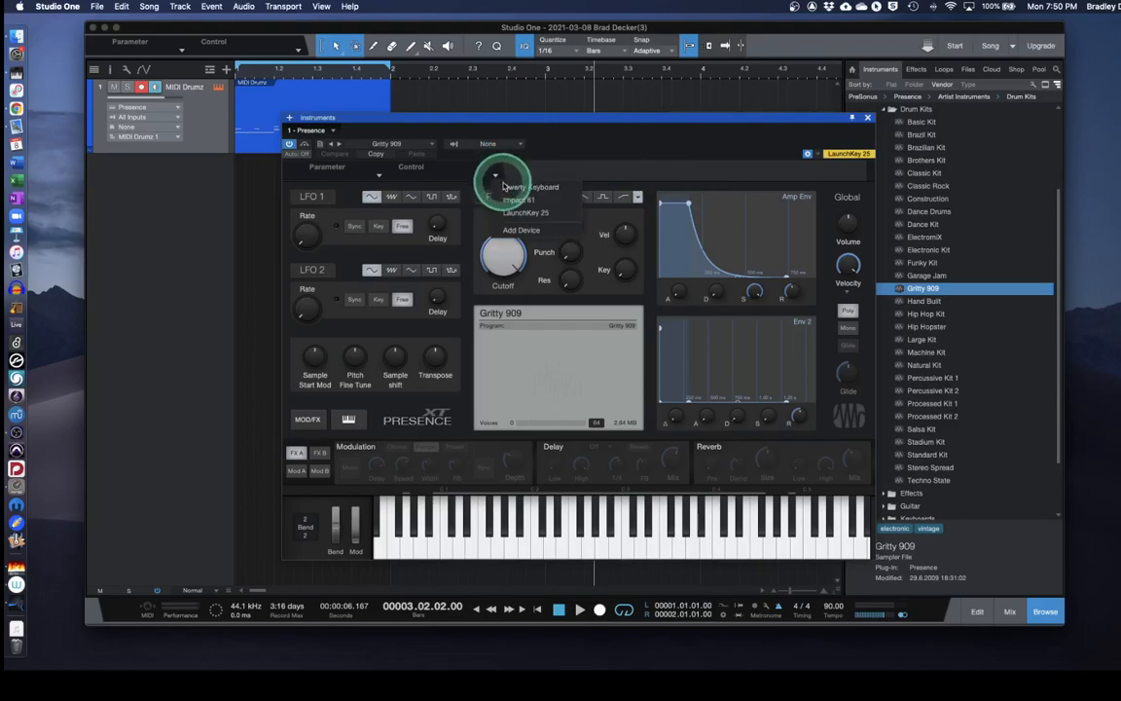
pyautogui.click(513, 215)
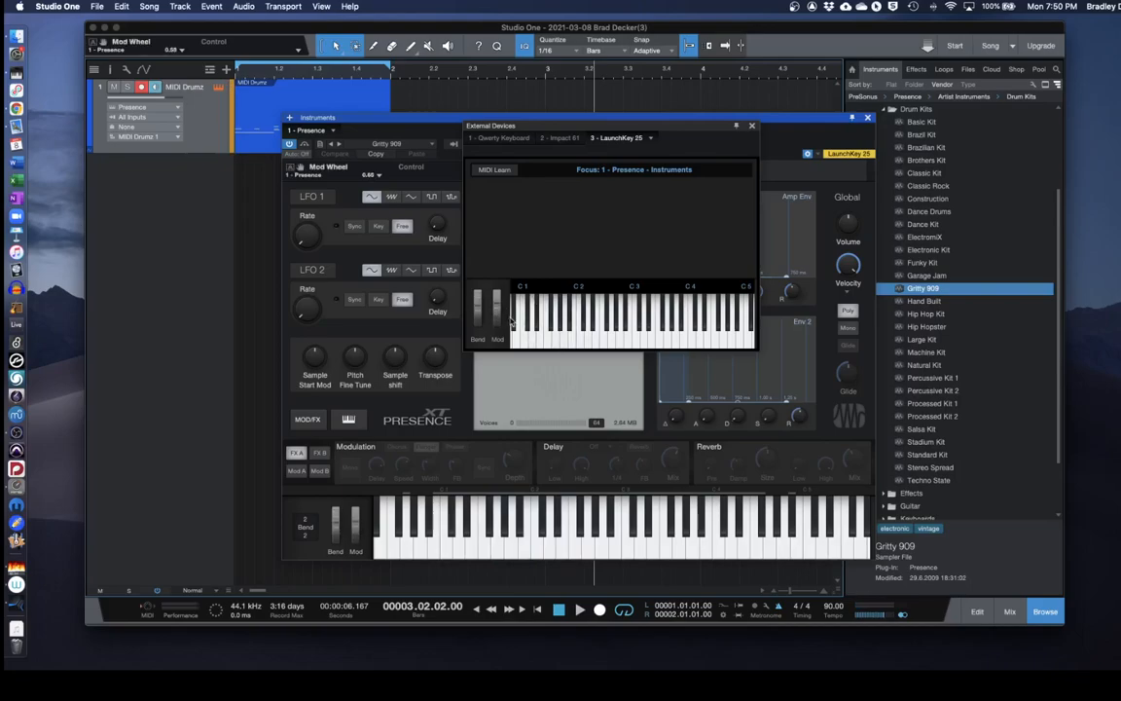
pyautogui.click(751, 125)
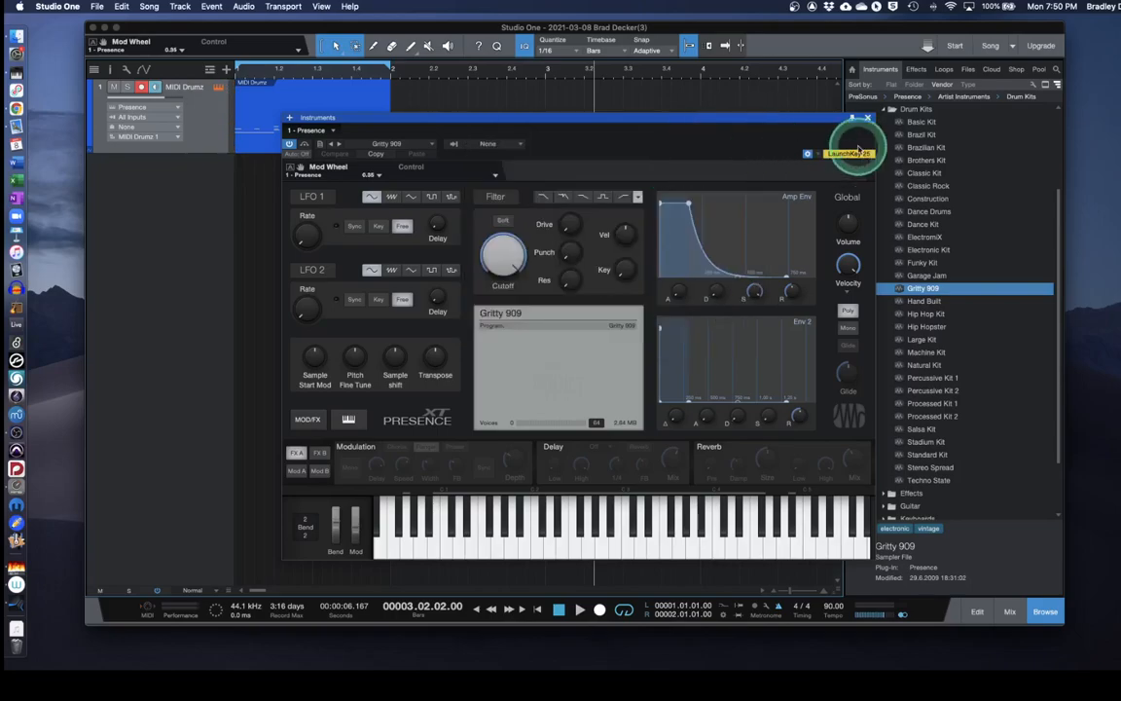
# Set the MIDI Drumz track's input to All Inputs and close the Presence instrument window
pyautogui.click(143, 117)
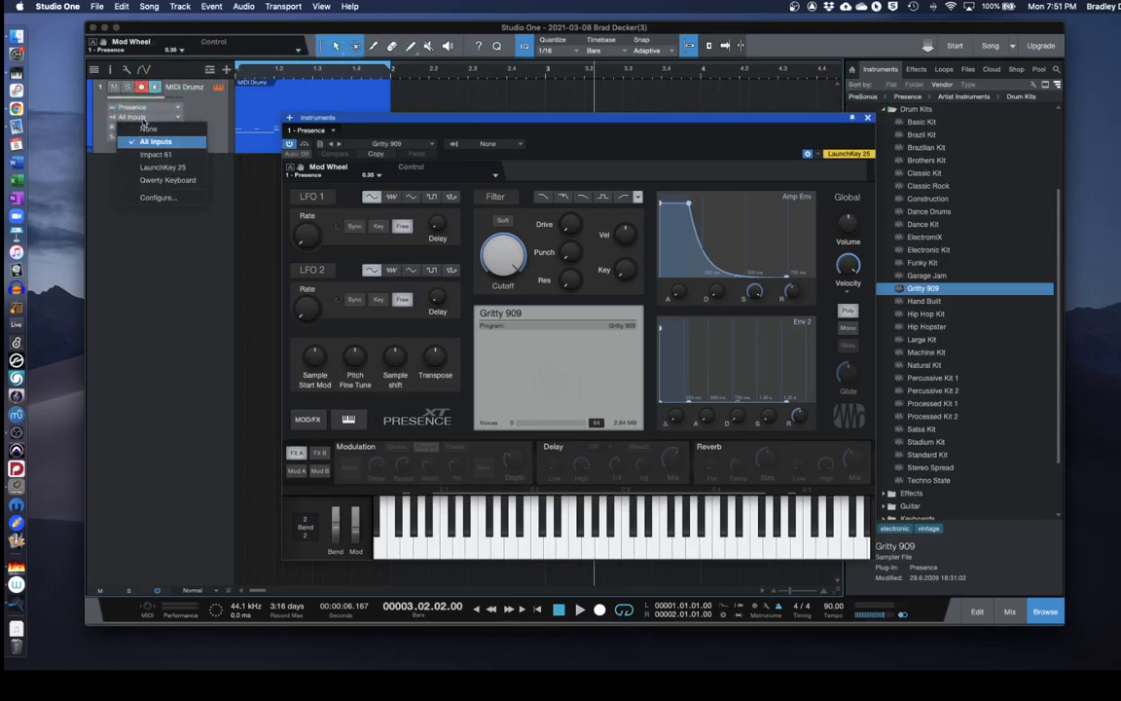
pyautogui.click(156, 142)
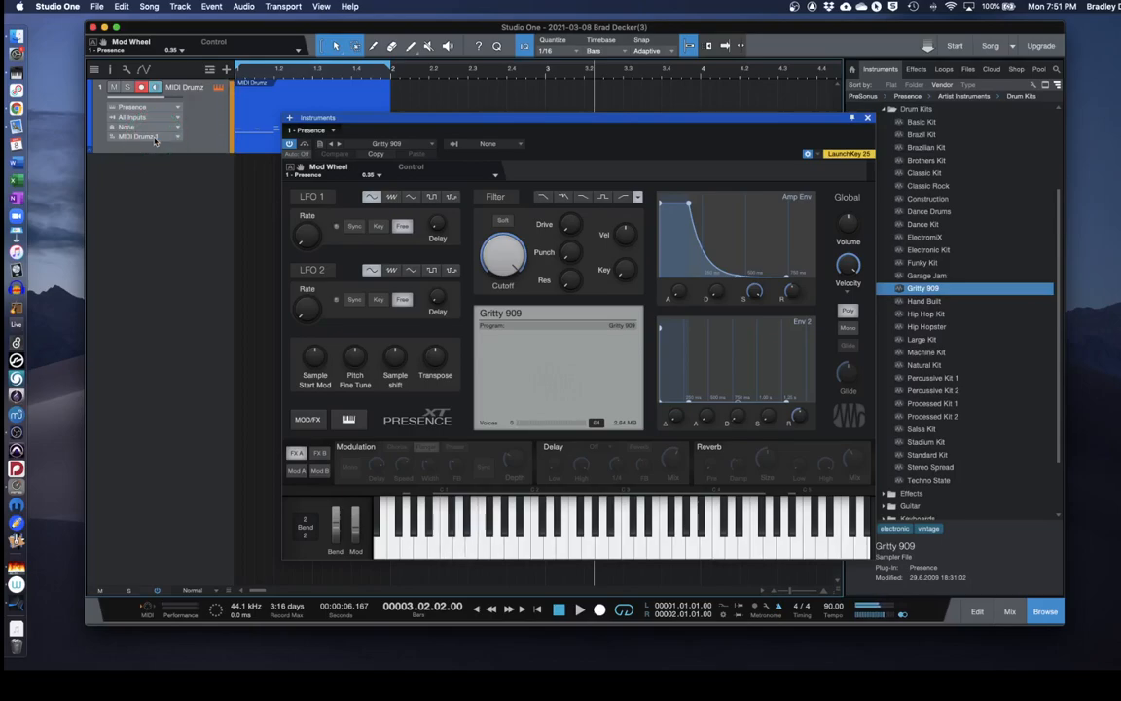
pyautogui.click(869, 119)
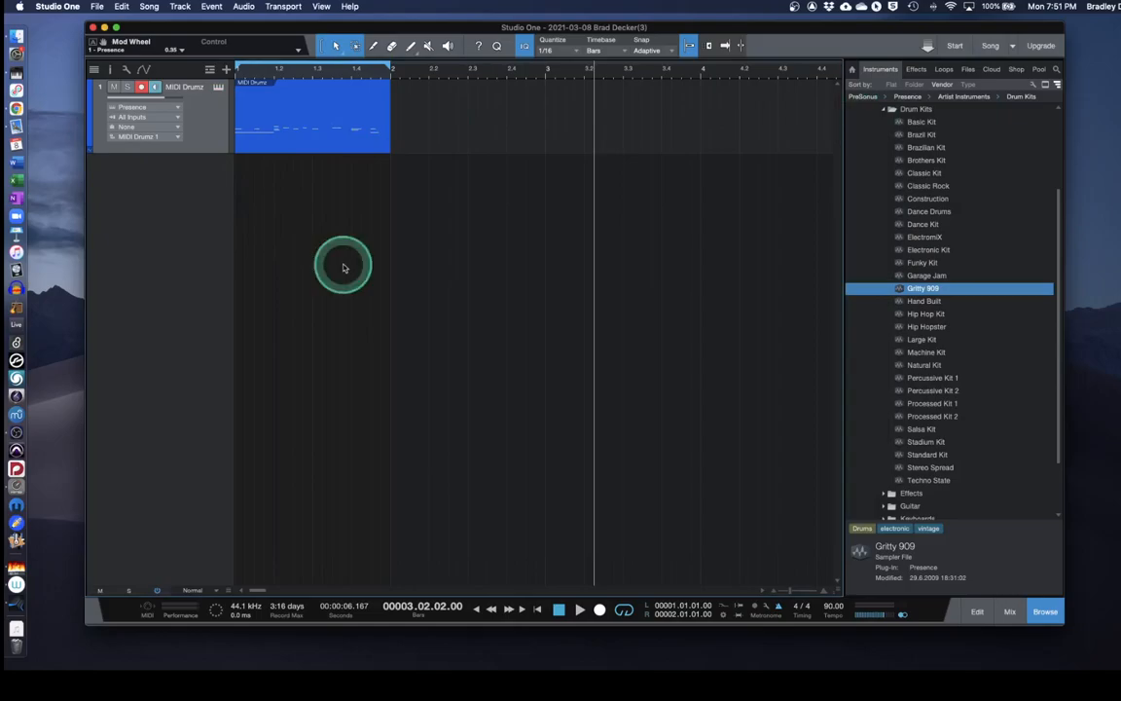
# Remove the Qwerty Keyboard from the external devices in the preferences
pyautogui.click(58, 6)
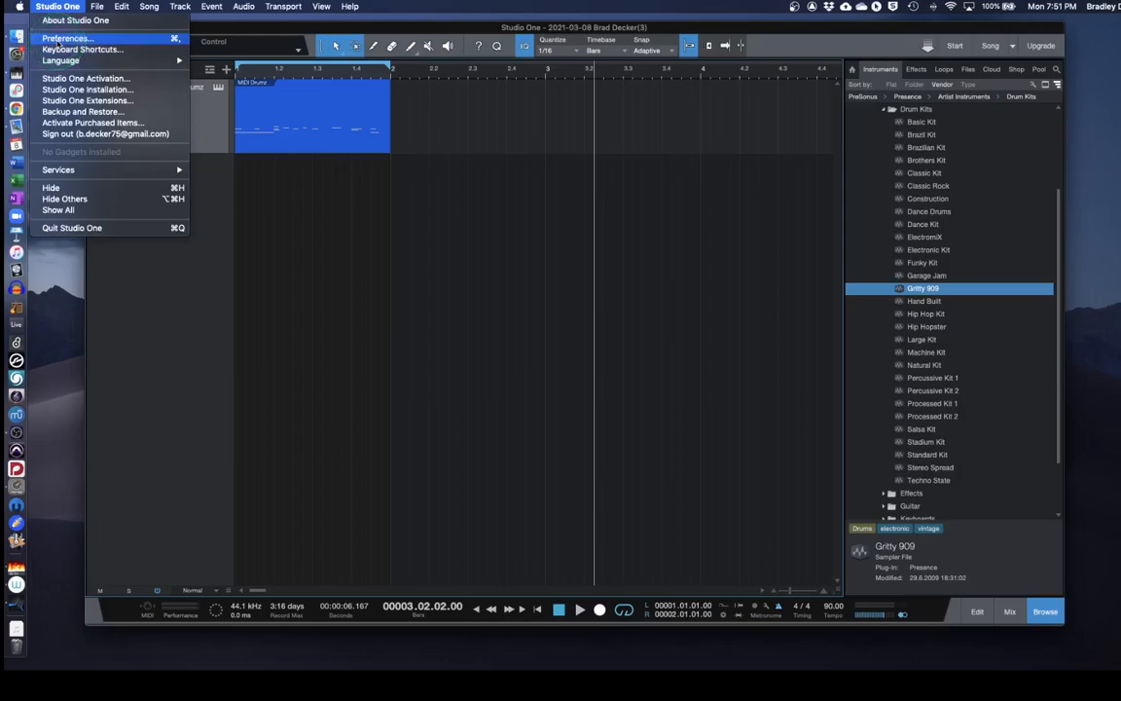
pyautogui.click(65, 39)
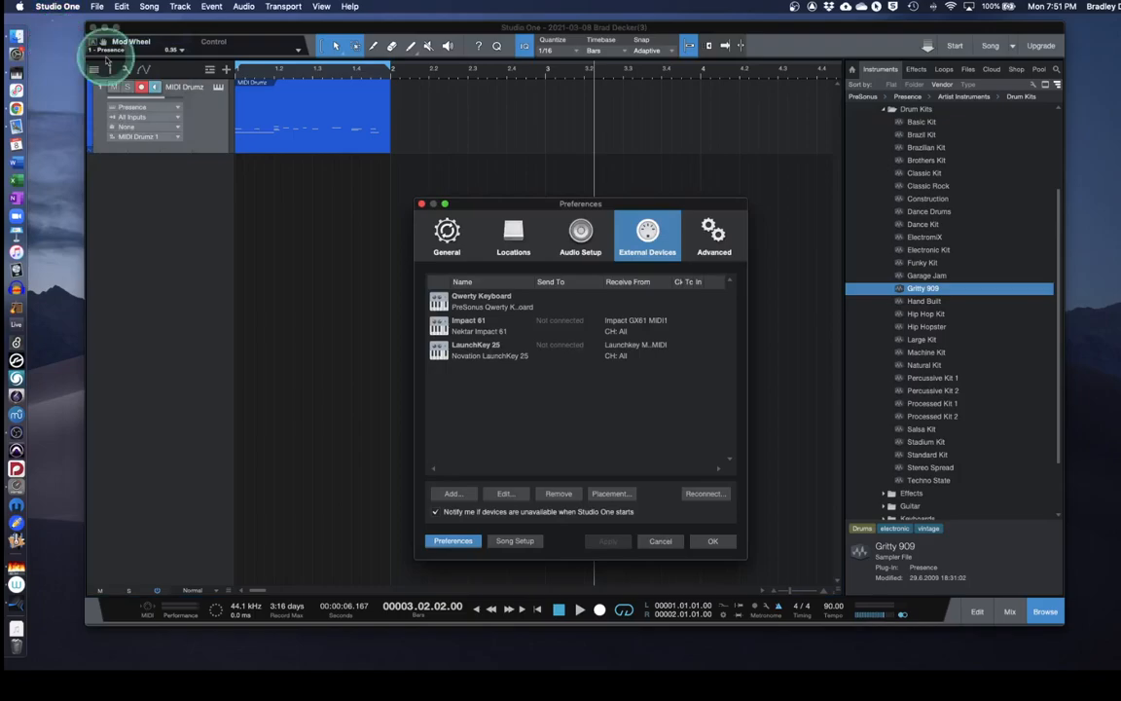
pyautogui.click(560, 307)
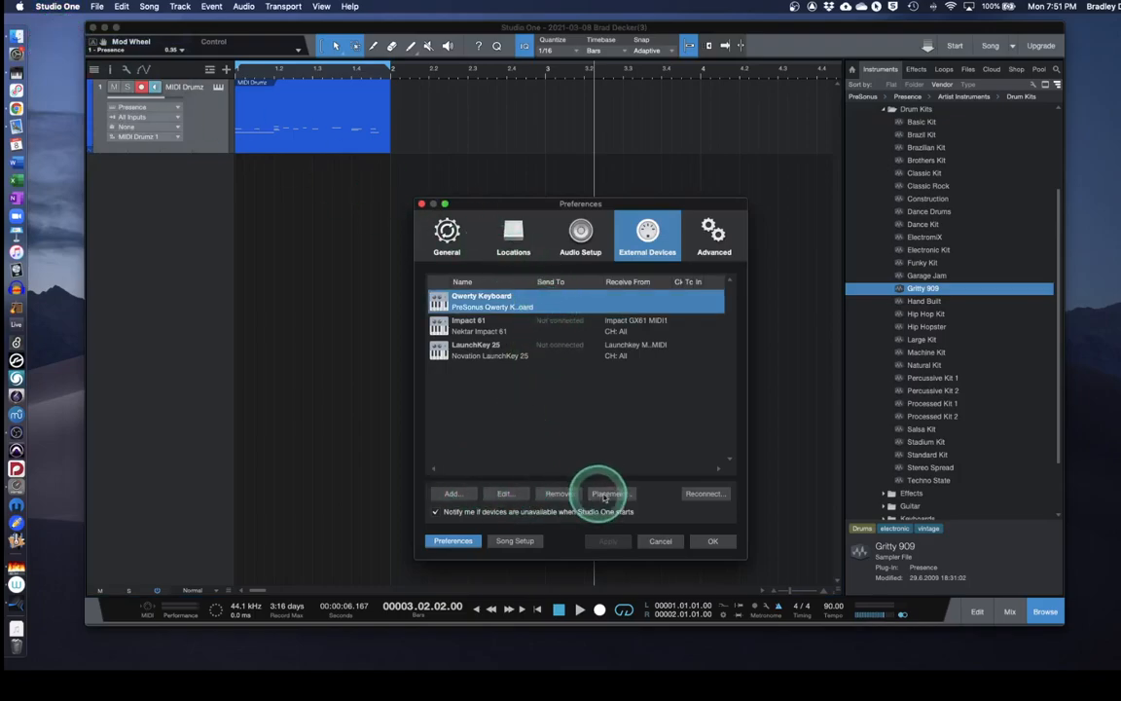
pyautogui.click(551, 494)
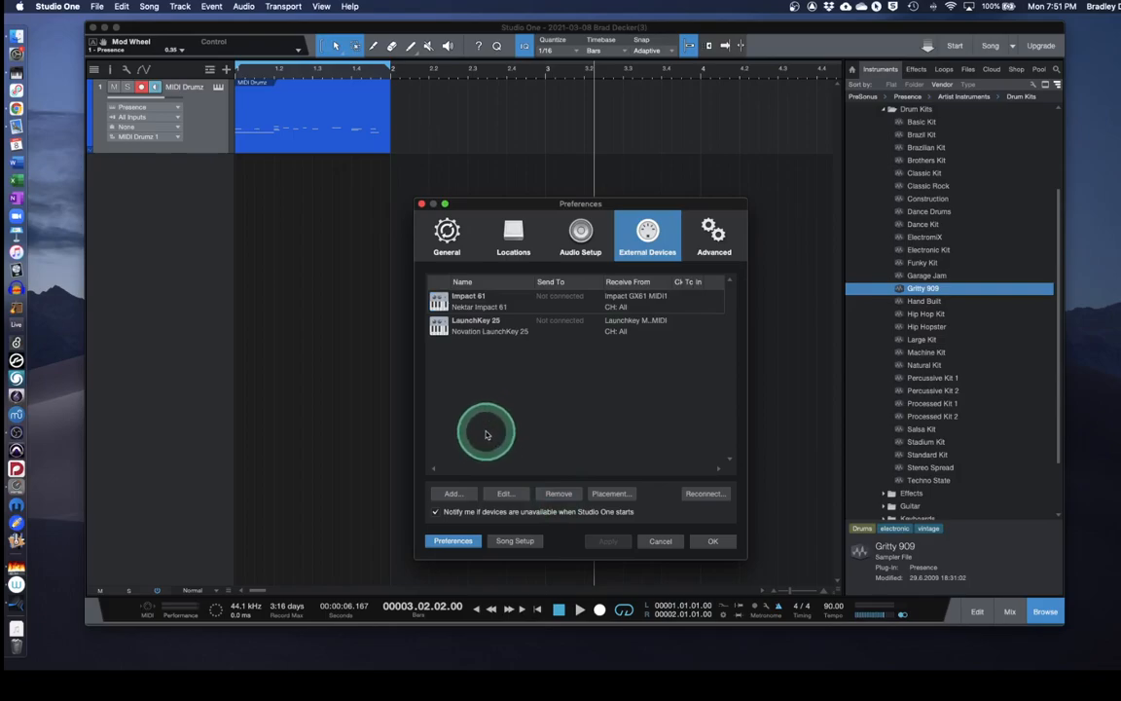
# Add the PreSonus Qwerty Keyboard back as an external device and save the preferences
pyautogui.click(454, 493)
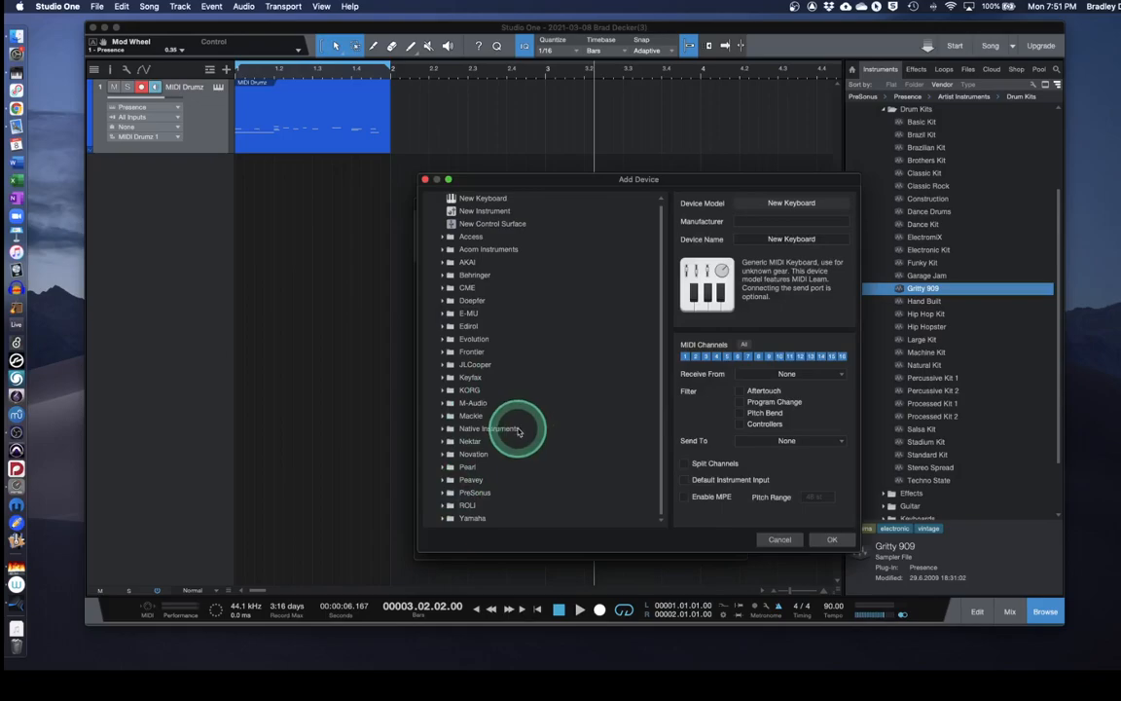
pyautogui.click(448, 493)
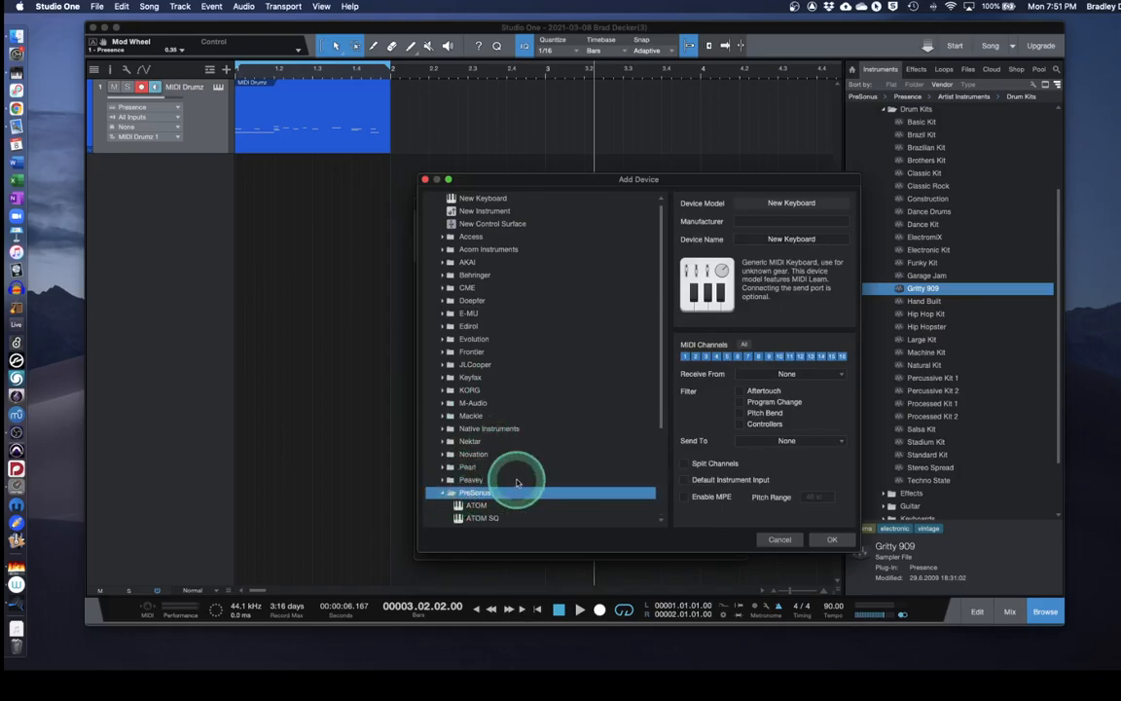
pyautogui.scroll(-5, 517, 483)
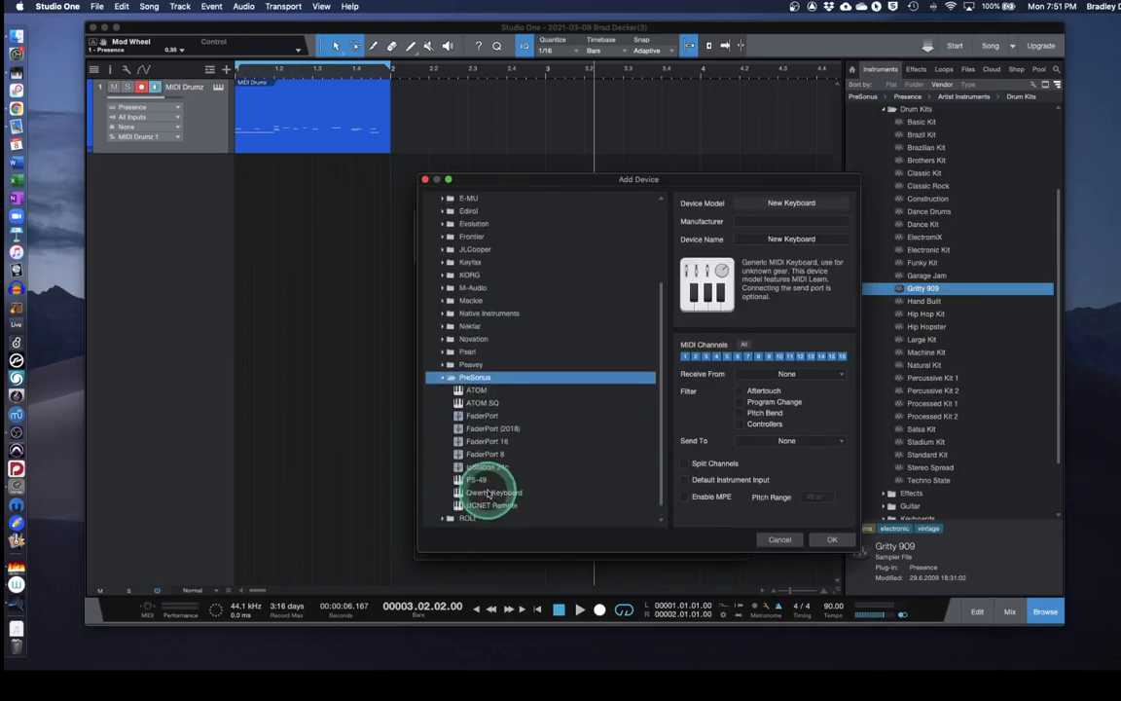
pyautogui.click(491, 495)
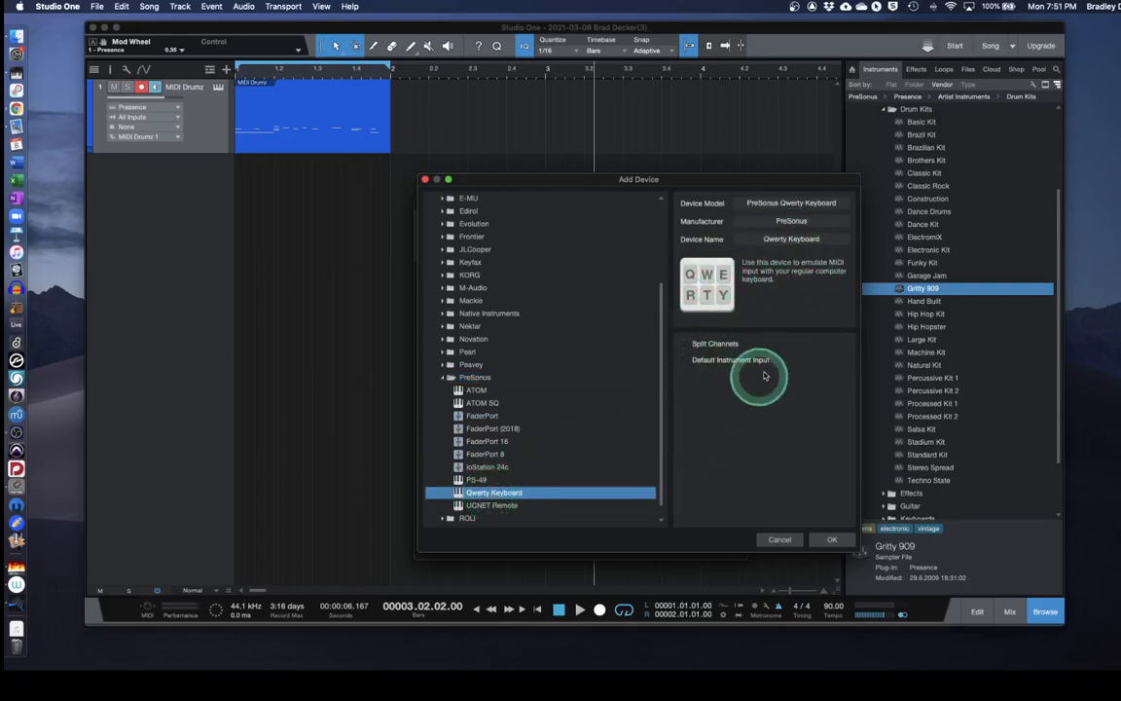
pyautogui.click(832, 539)
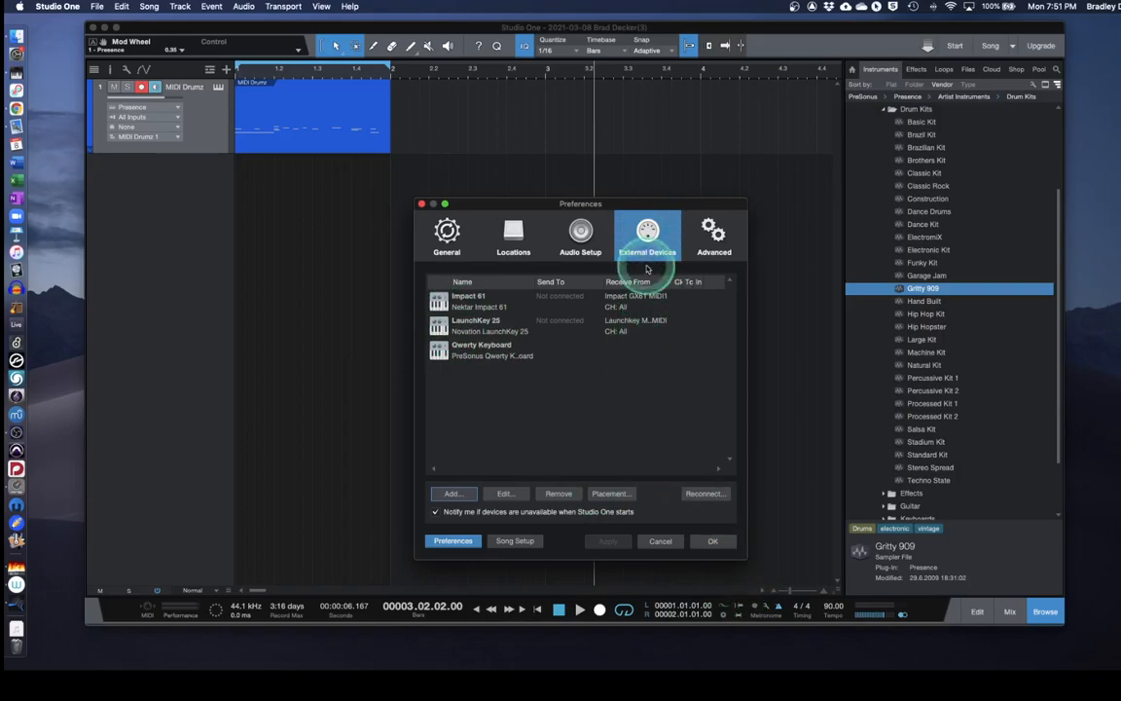
pyautogui.click(712, 542)
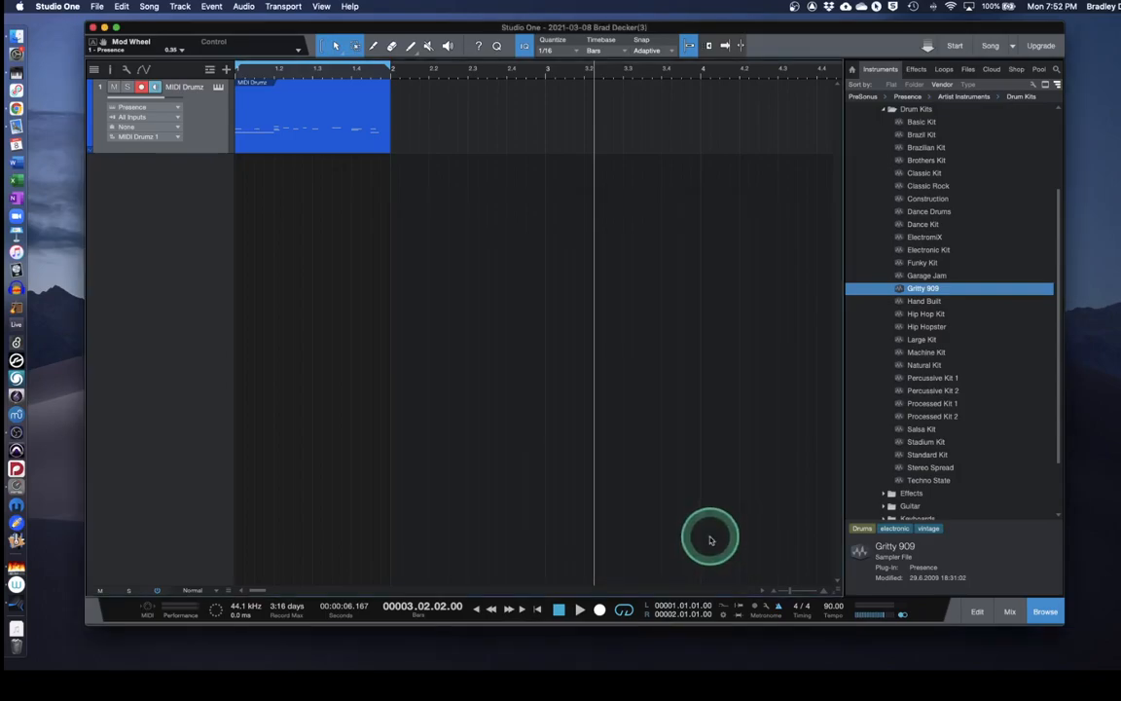
# Open the MIDI Drumz track's Presence instrument and select Qwerty Keyboard as its control device
pyautogui.click(218, 88)
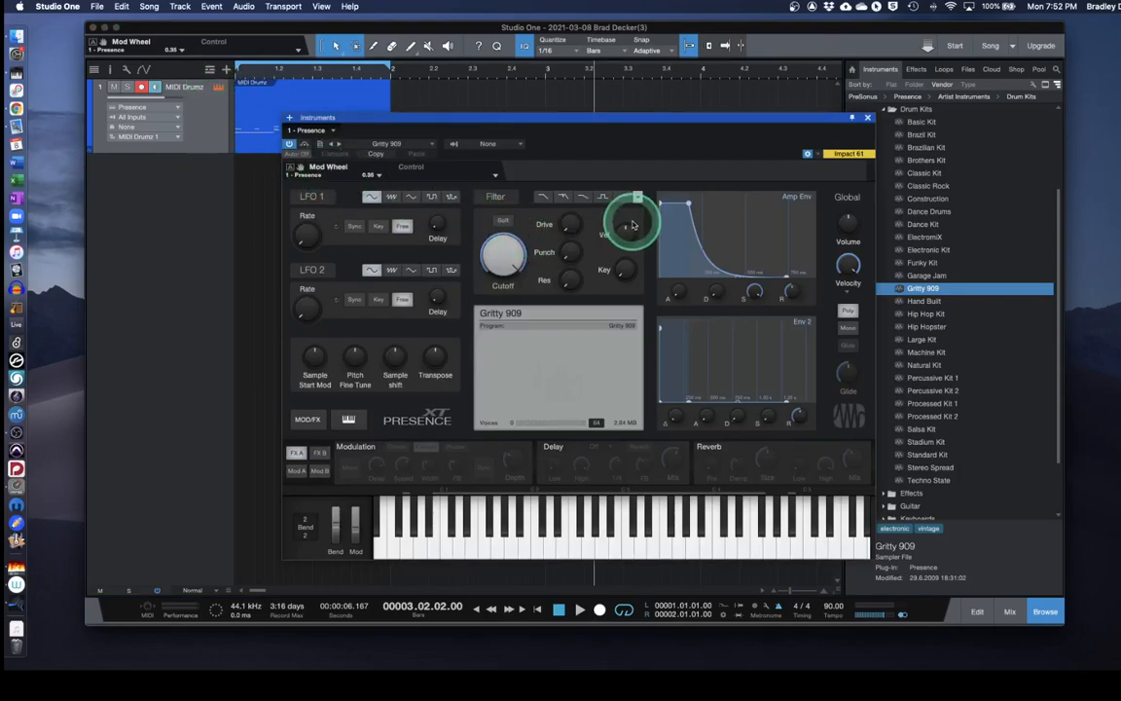
pyautogui.click(817, 156)
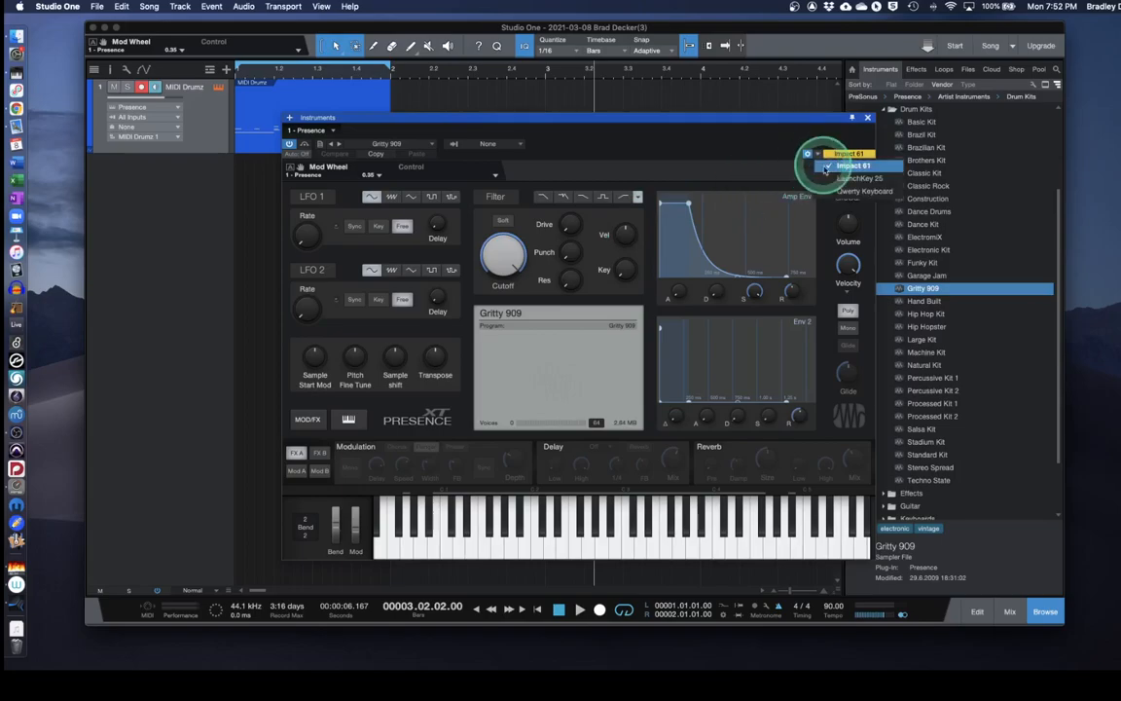
pyautogui.click(831, 190)
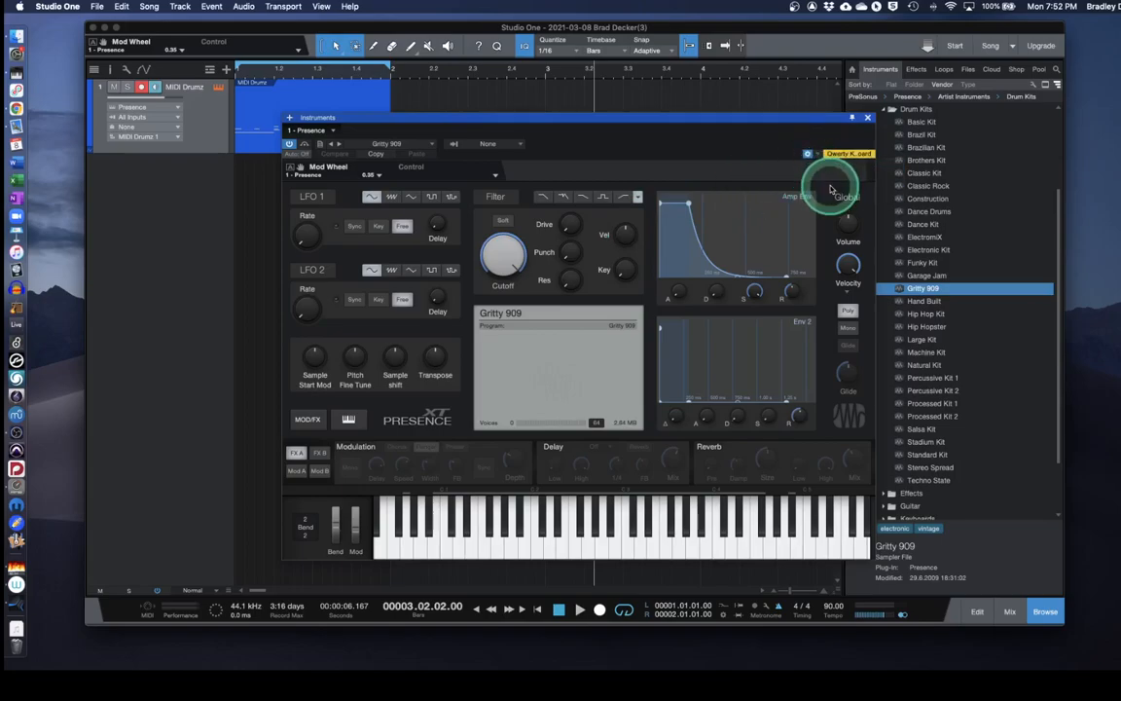
# Open the Qwerty Keyboard device window from Presence and arrange the two windows side by side without overlap
pyautogui.click(494, 178)
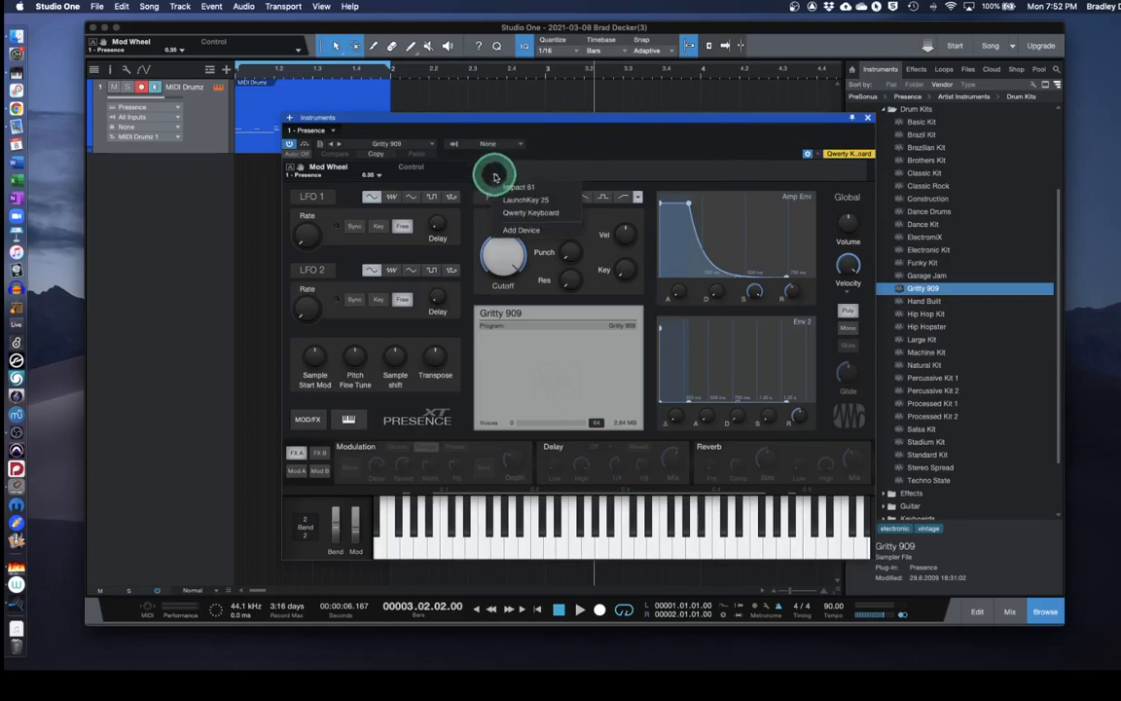
pyautogui.click(507, 212)
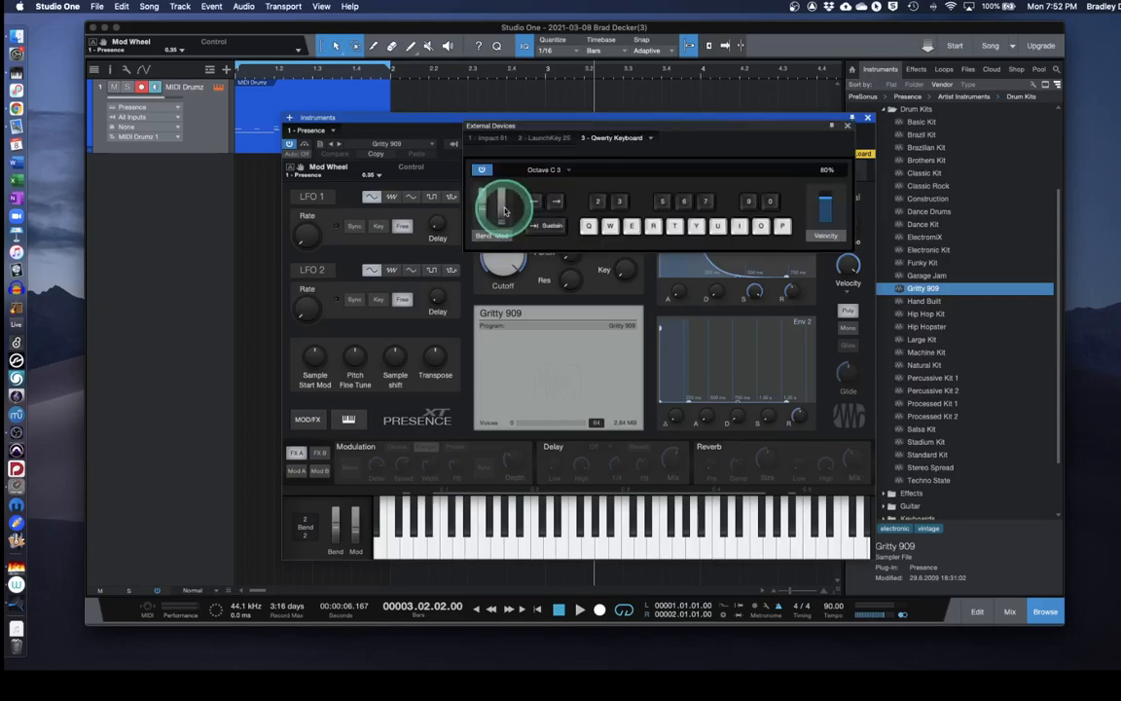
pyautogui.moveTo(593, 125); pyautogui.dragTo(671, 113)
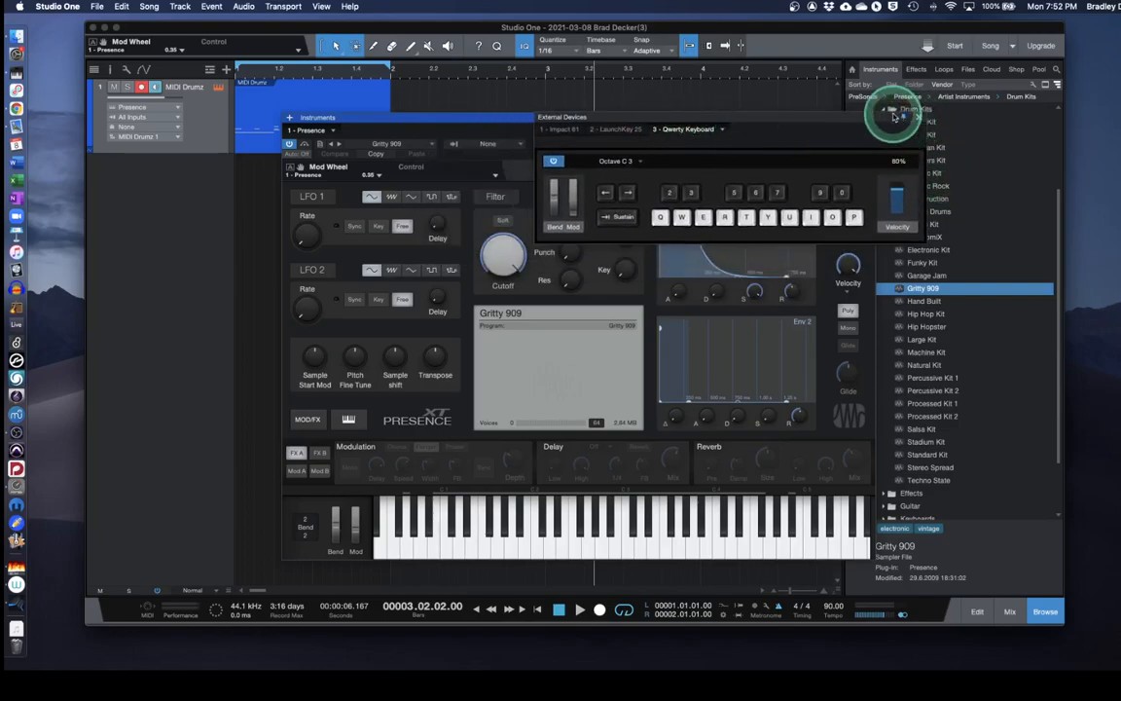
pyautogui.moveTo(895, 120); pyautogui.dragTo(972, 150)
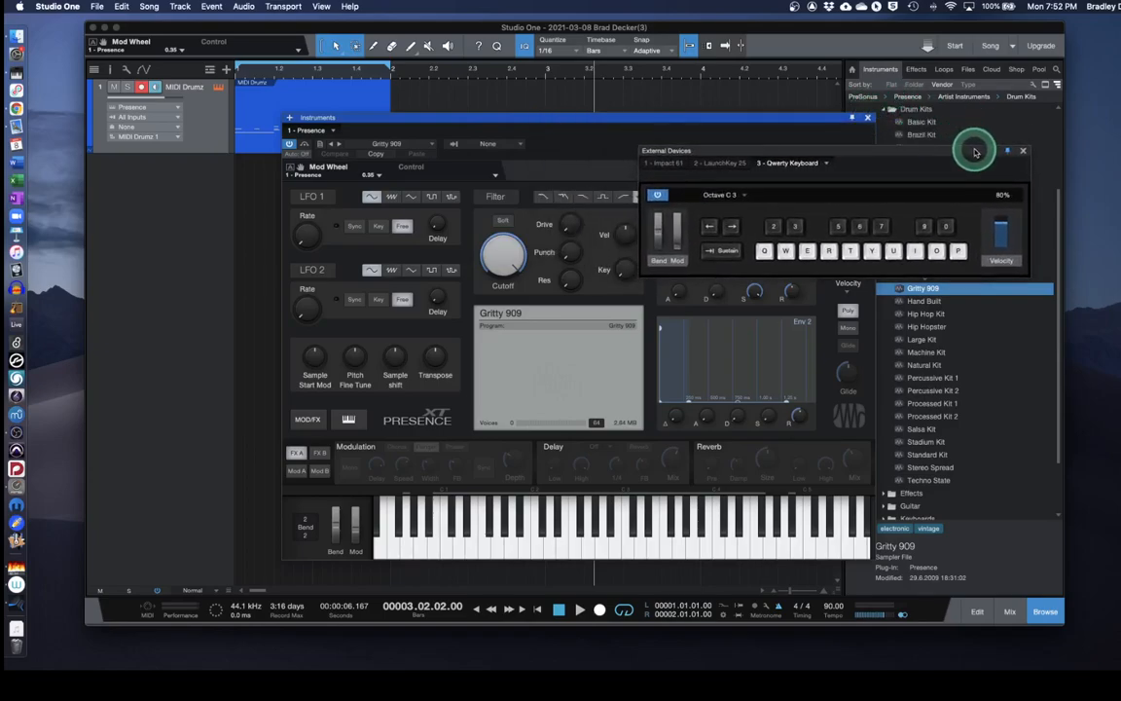
pyautogui.click(789, 121)
pyautogui.moveTo(788, 121); pyautogui.dragTo(565, 91)
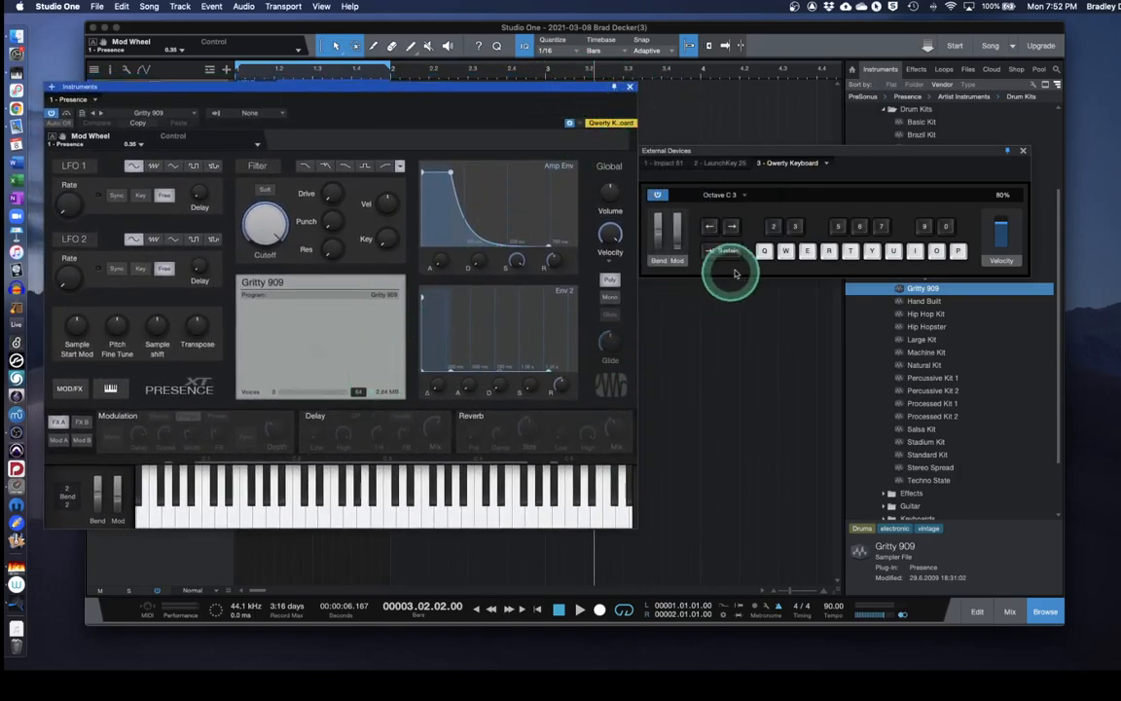
# Play a run of test notes on Presence with the Qwerty Keyboard, using the Q to Y letter keys
pyautogui.click(765, 252)
pyautogui.click(766, 253)
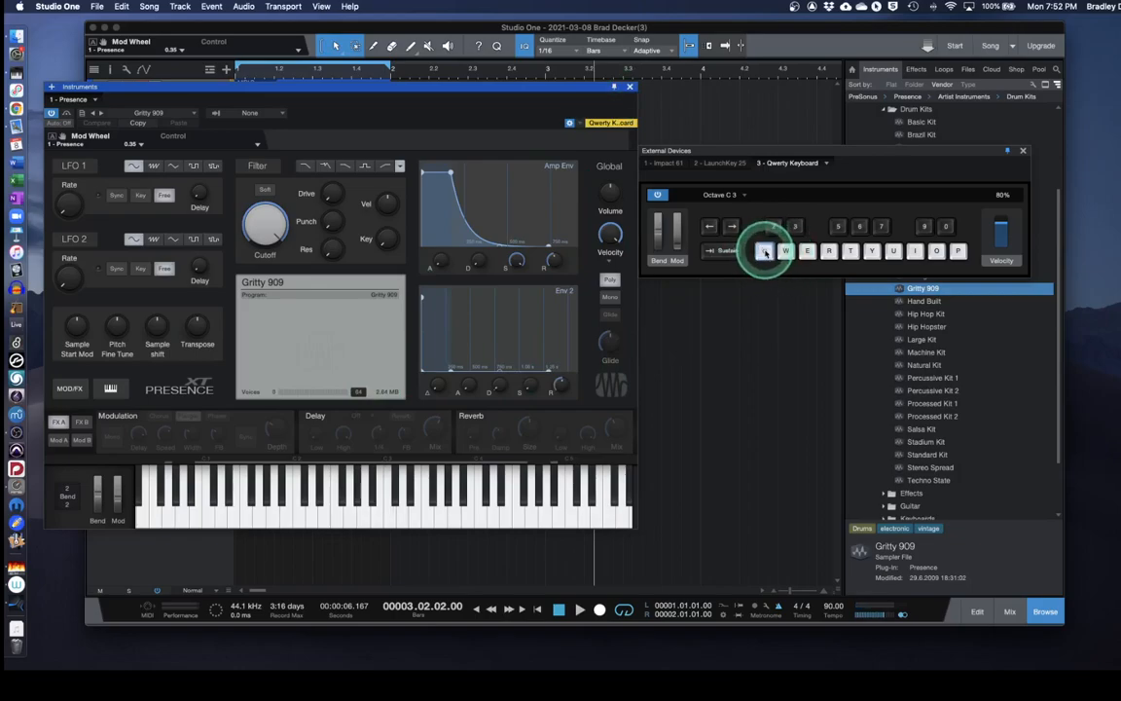
pyautogui.press('q')
pyautogui.press('w')
pyautogui.press('e')
pyautogui.press('r')
pyautogui.press('e')
pyautogui.press('w')
pyautogui.press('q')
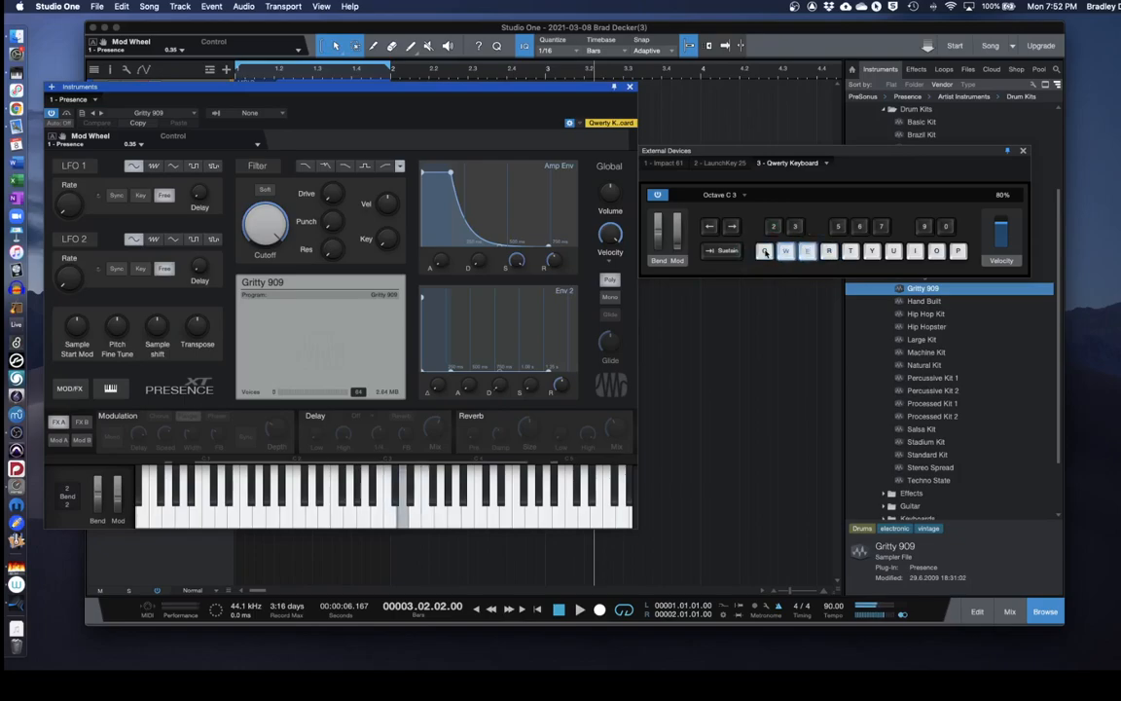
pyautogui.press('t')
pyautogui.press('y')
pyautogui.press('q')
pyautogui.press('e')
pyautogui.press('r')
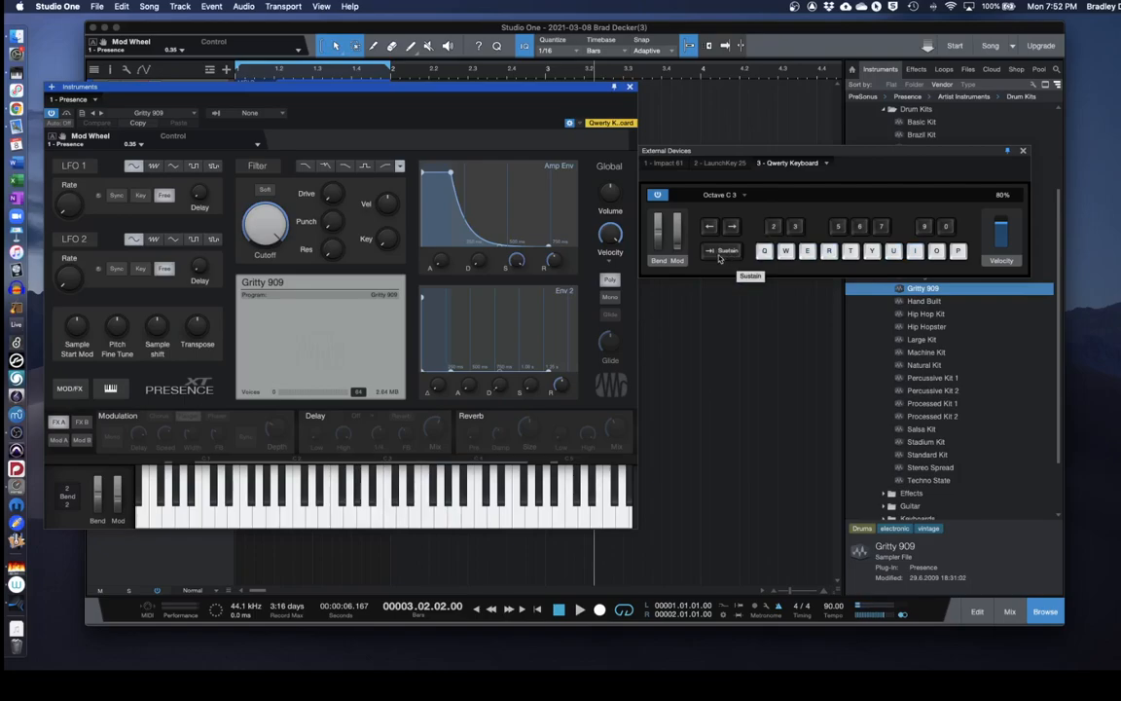
# Try the Qwerty Keyboard's sustain with test notes and set its velocity to 74%
pyautogui.click(723, 255)
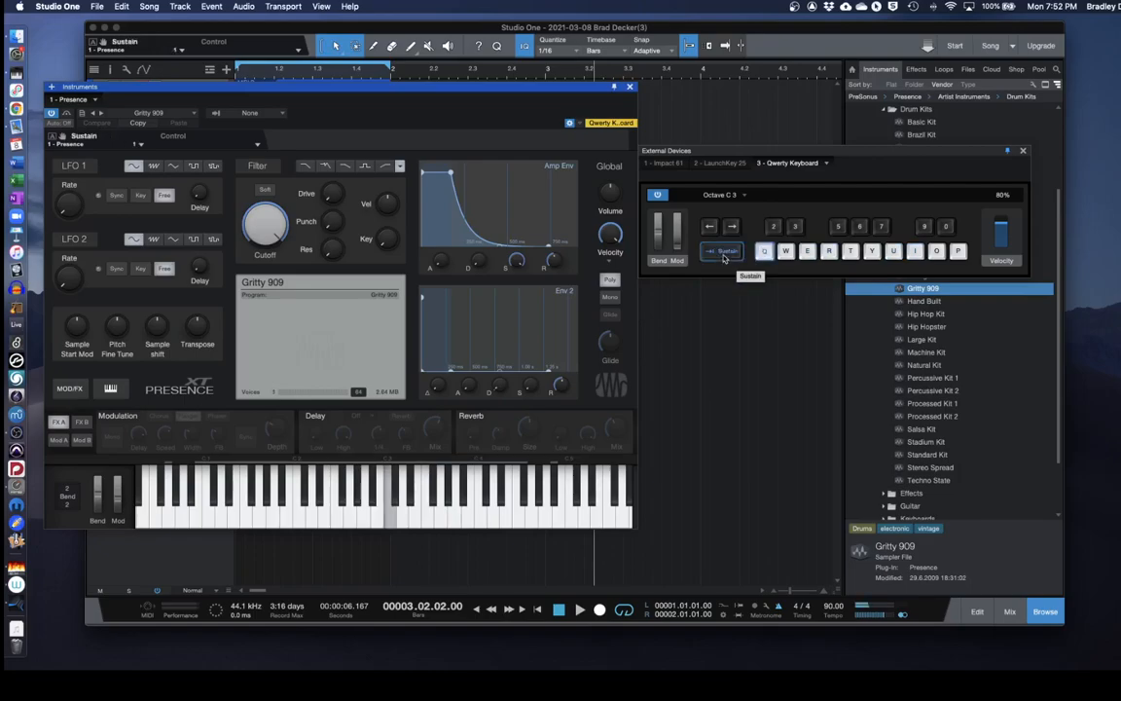
pyautogui.press('r')
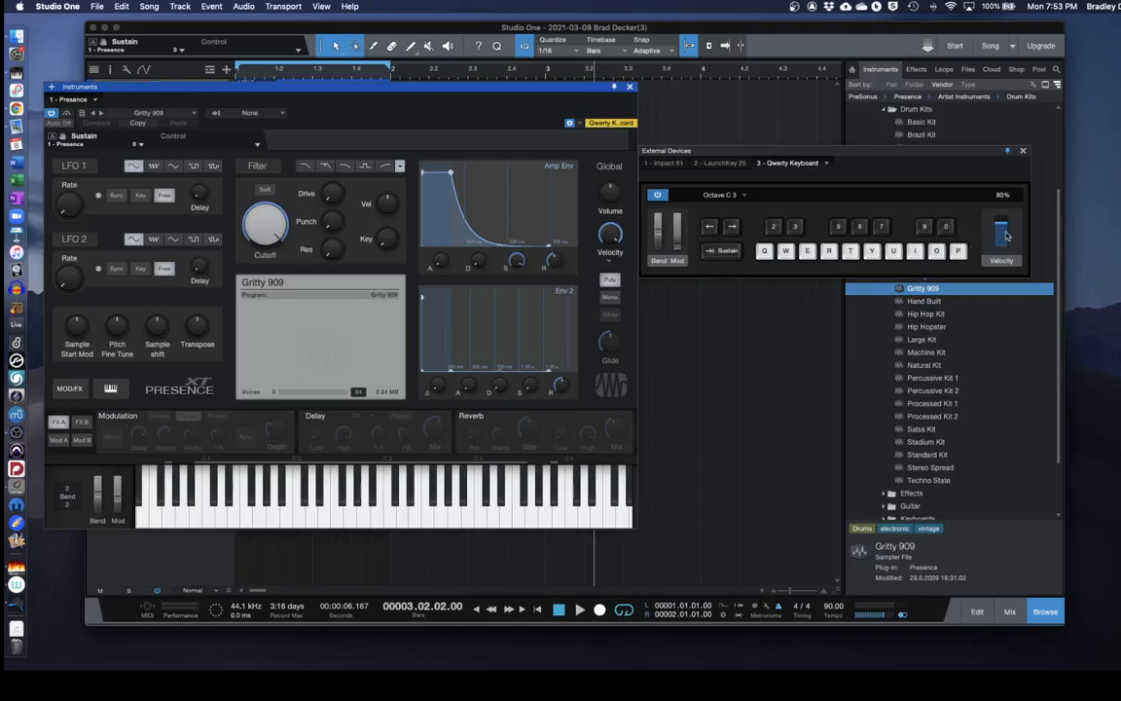
pyautogui.moveTo(1003, 242); pyautogui.dragTo(1005, 223)
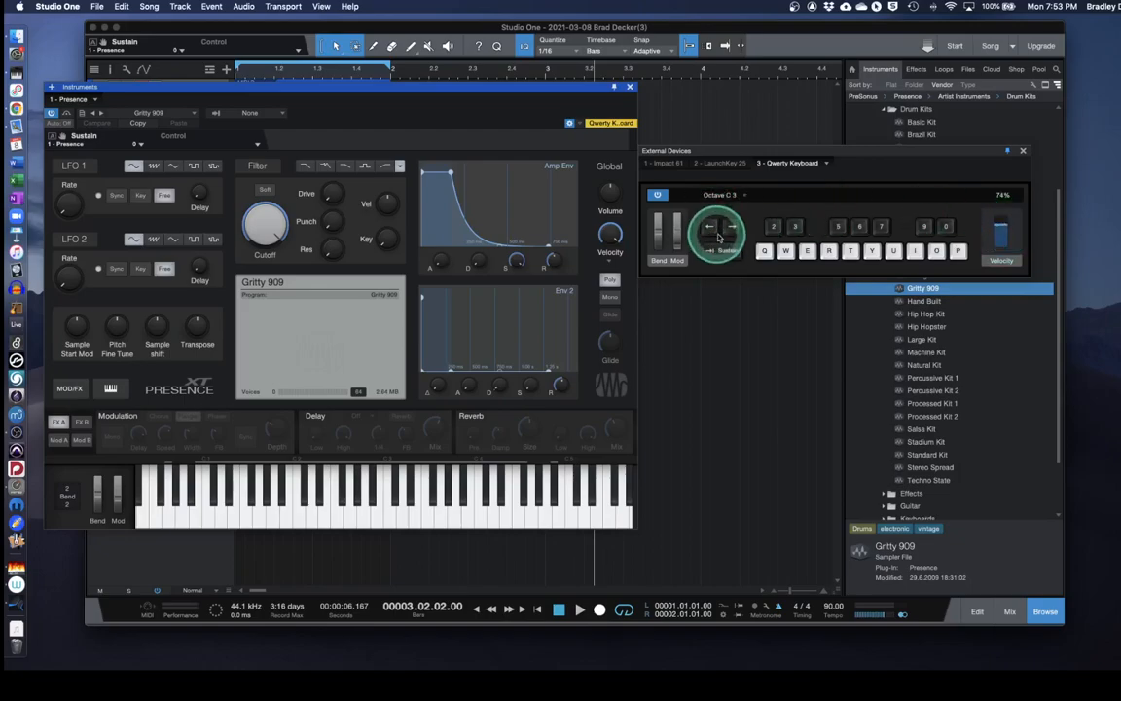
# Lower the Qwerty Keyboard's octave to C 1 and play test drum notes with Q and E
pyautogui.click(711, 227)
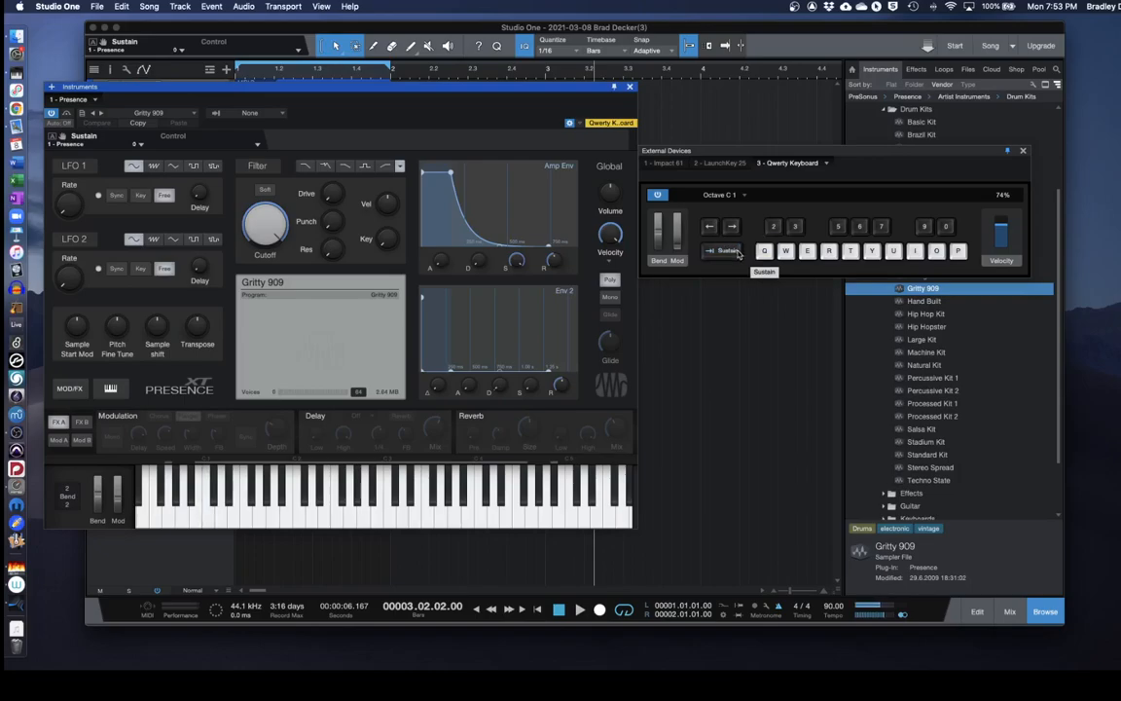
pyautogui.click(767, 255)
pyautogui.press('e')
pyautogui.click(767, 253)
pyautogui.press('e')
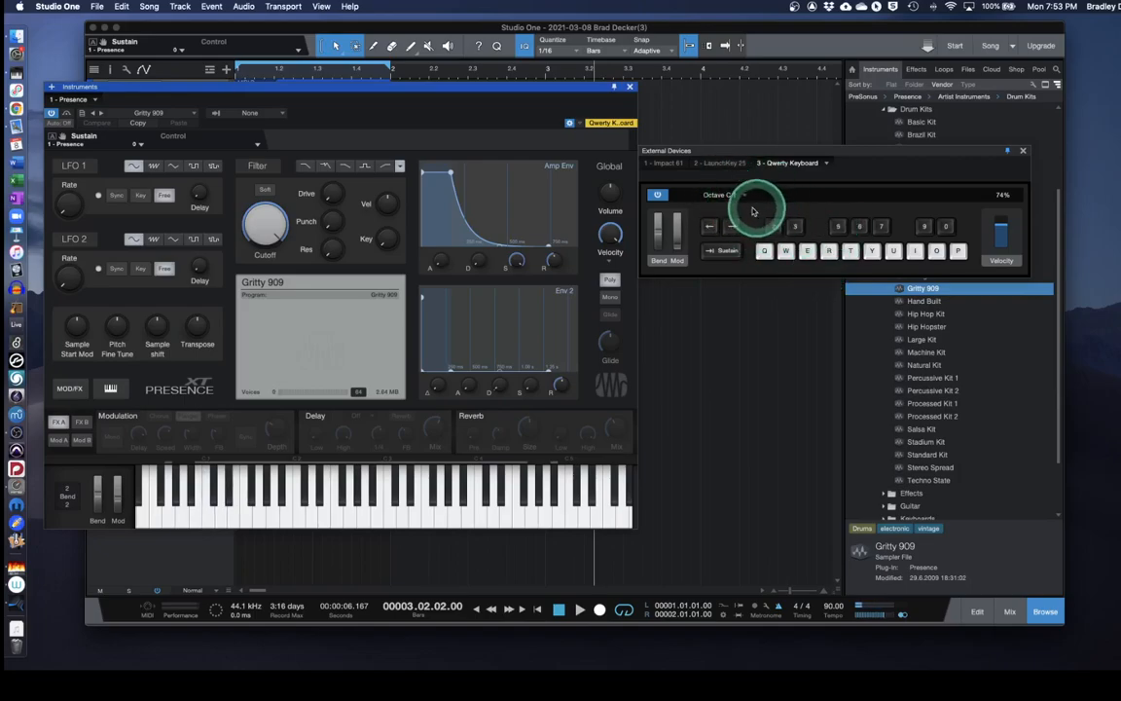
# Close the Presence instrument window and move the Qwerty Keyboard window up over the timeline ruler
pyautogui.click(631, 88)
pyautogui.moveTo(734, 151); pyautogui.dragTo(725, 83)
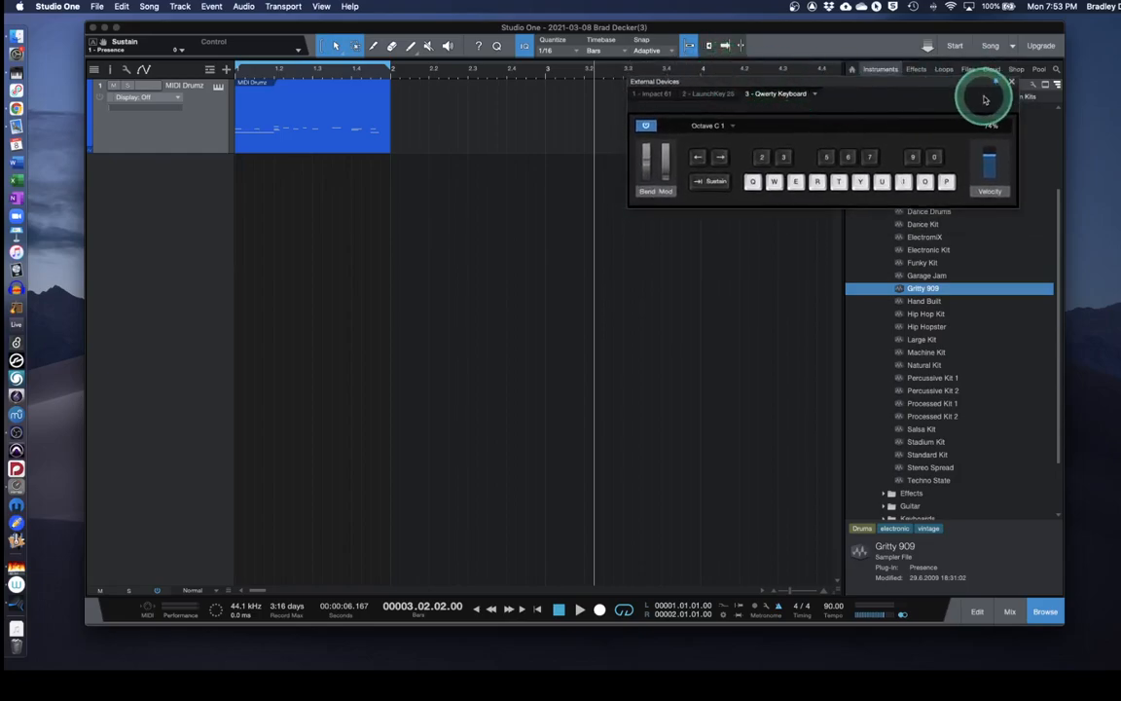